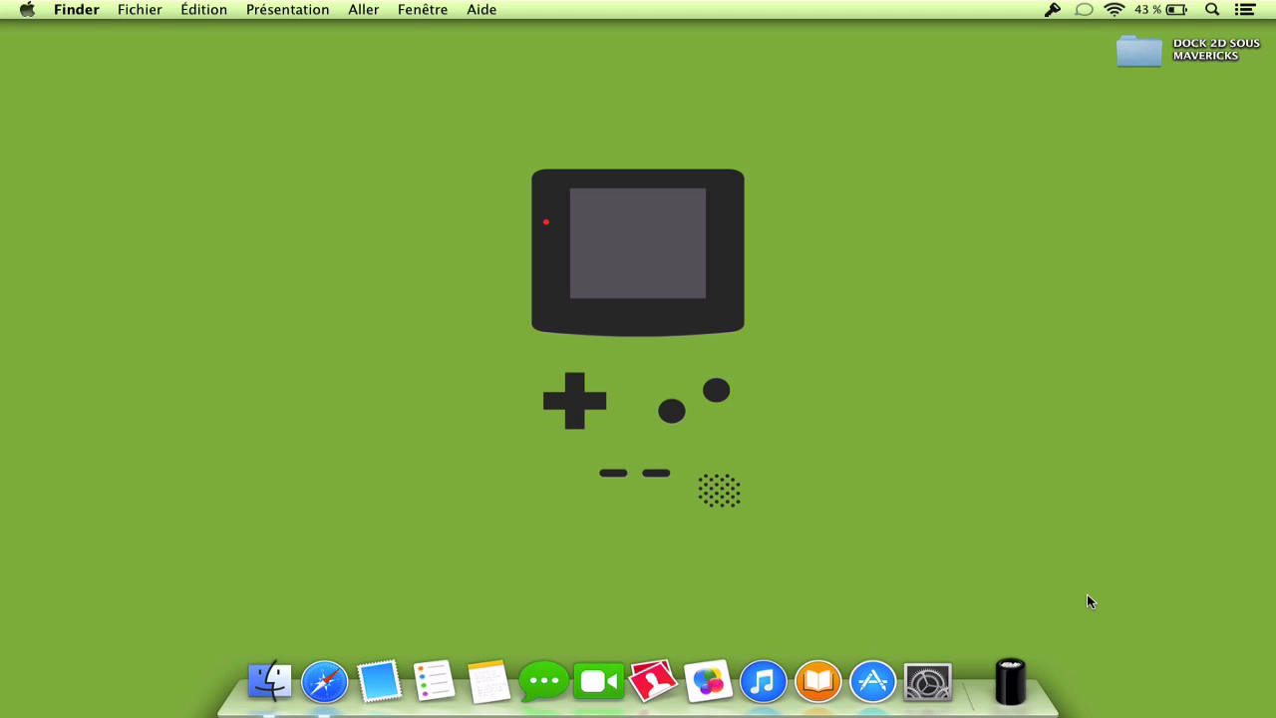
# Check the OS X version in À propos de ce Mac and close the window.
pyautogui.click(30, 10)
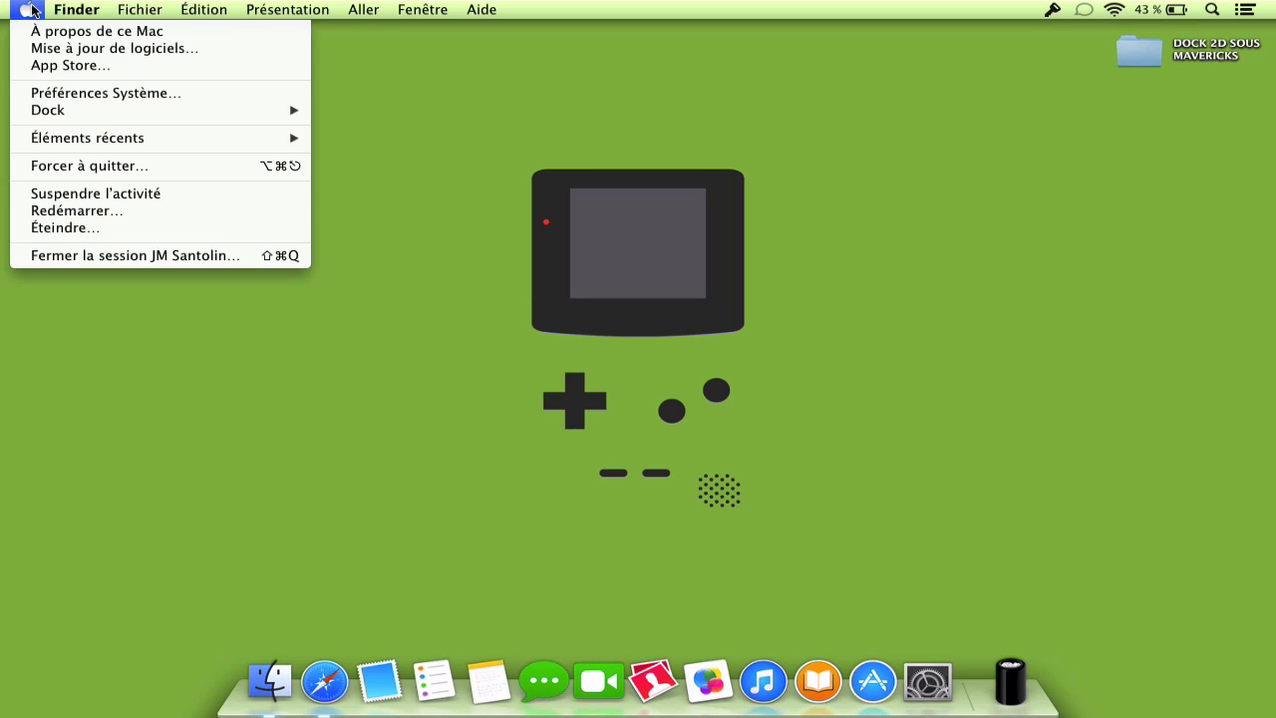
pyautogui.click(40, 34)
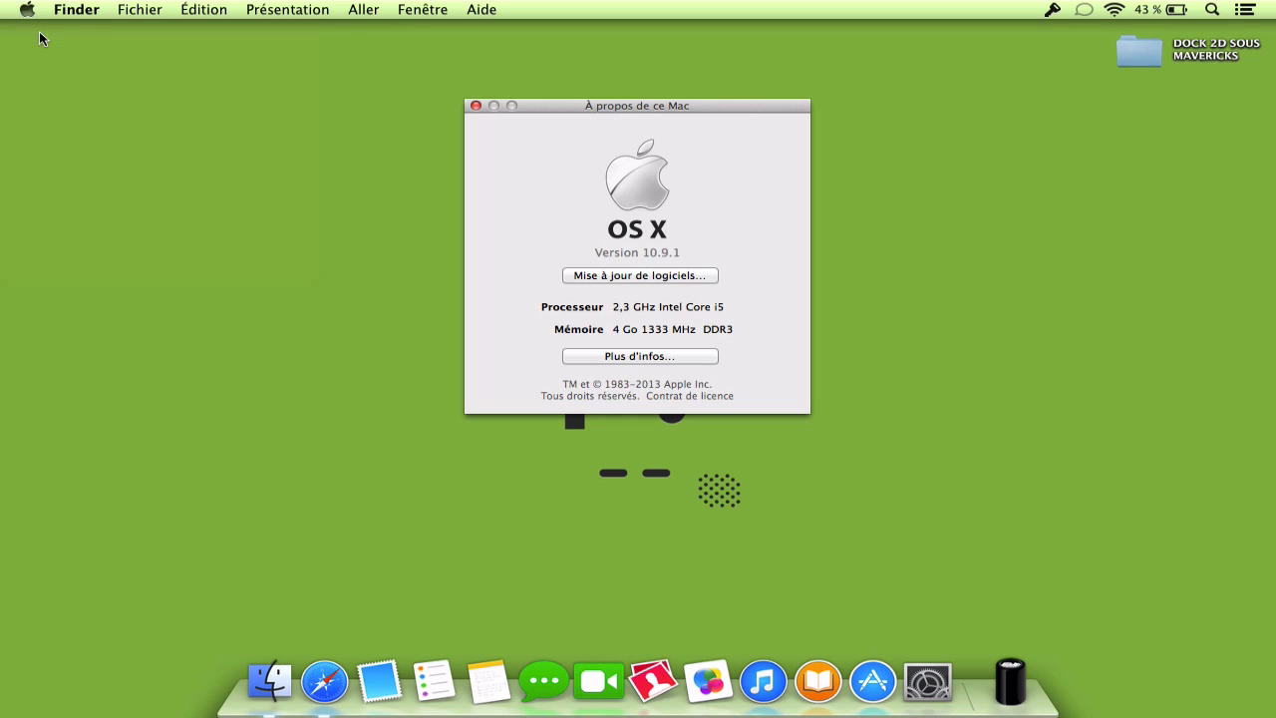
pyautogui.click(475, 106)
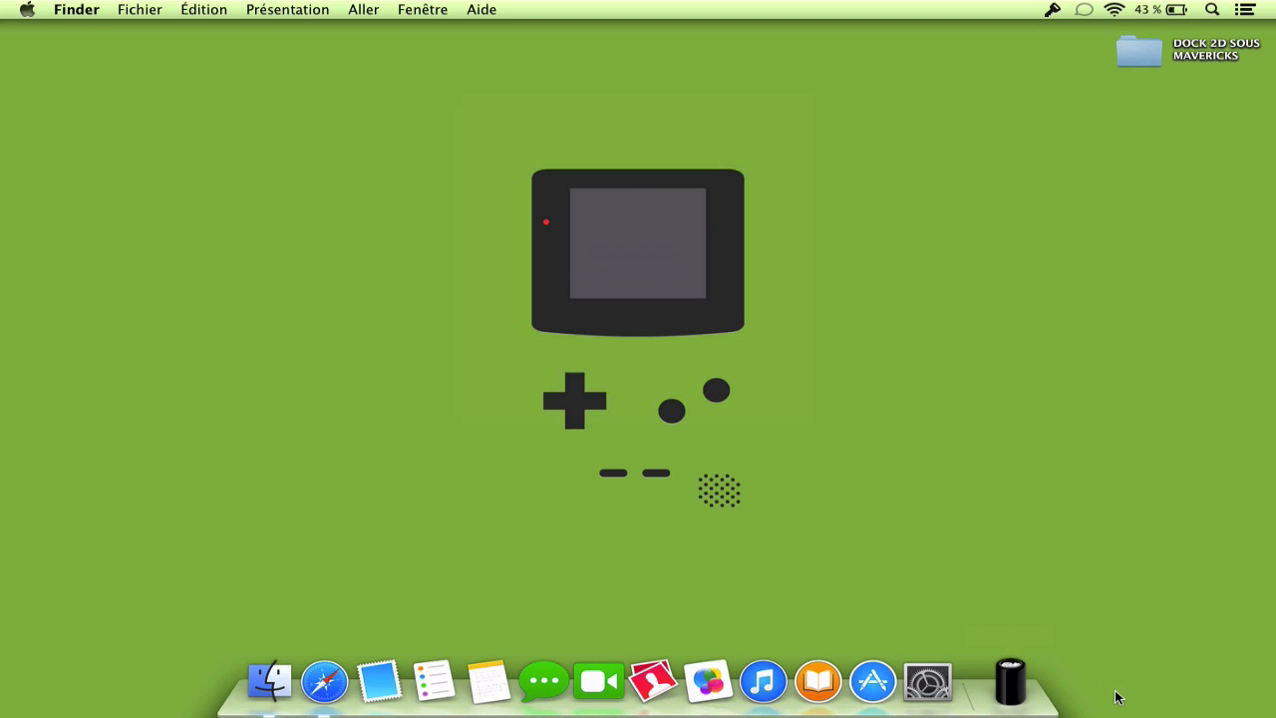
# Set the Dock's position to À gauche, and return it to En bas.
pyautogui.rightClick(966, 695)
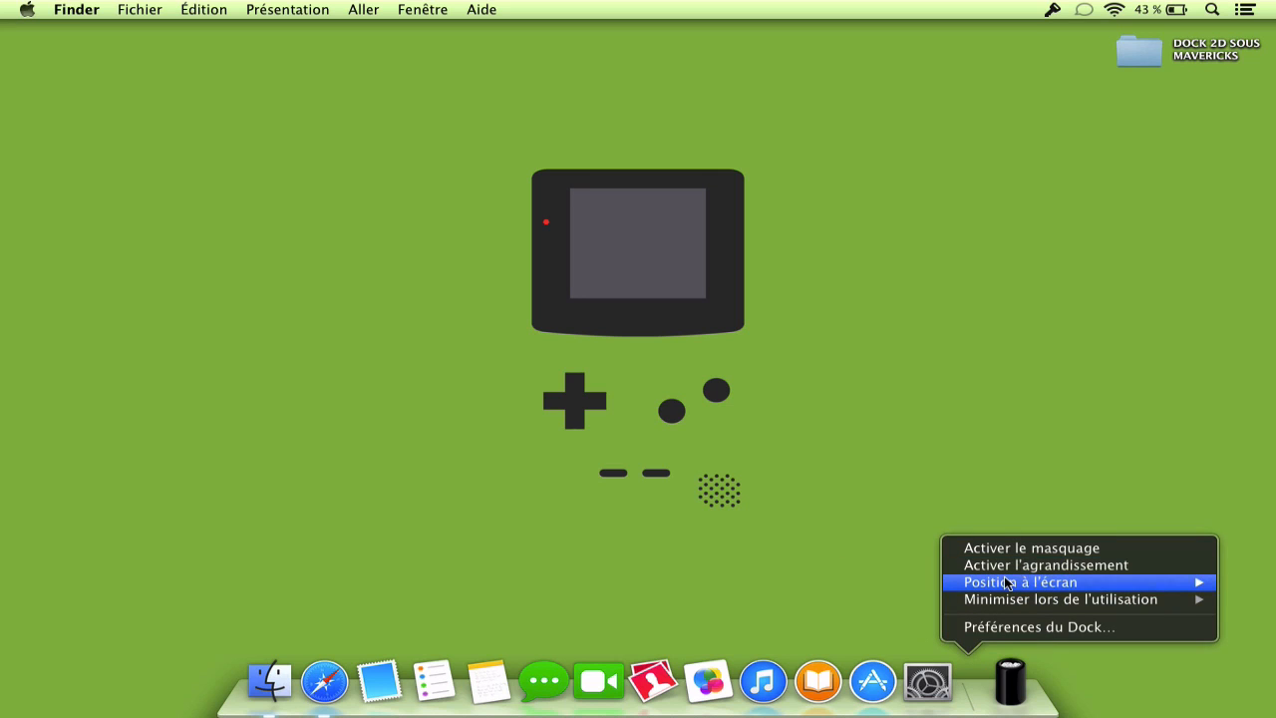
pyautogui.moveTo(1009, 582)
pyautogui.click(902, 583)
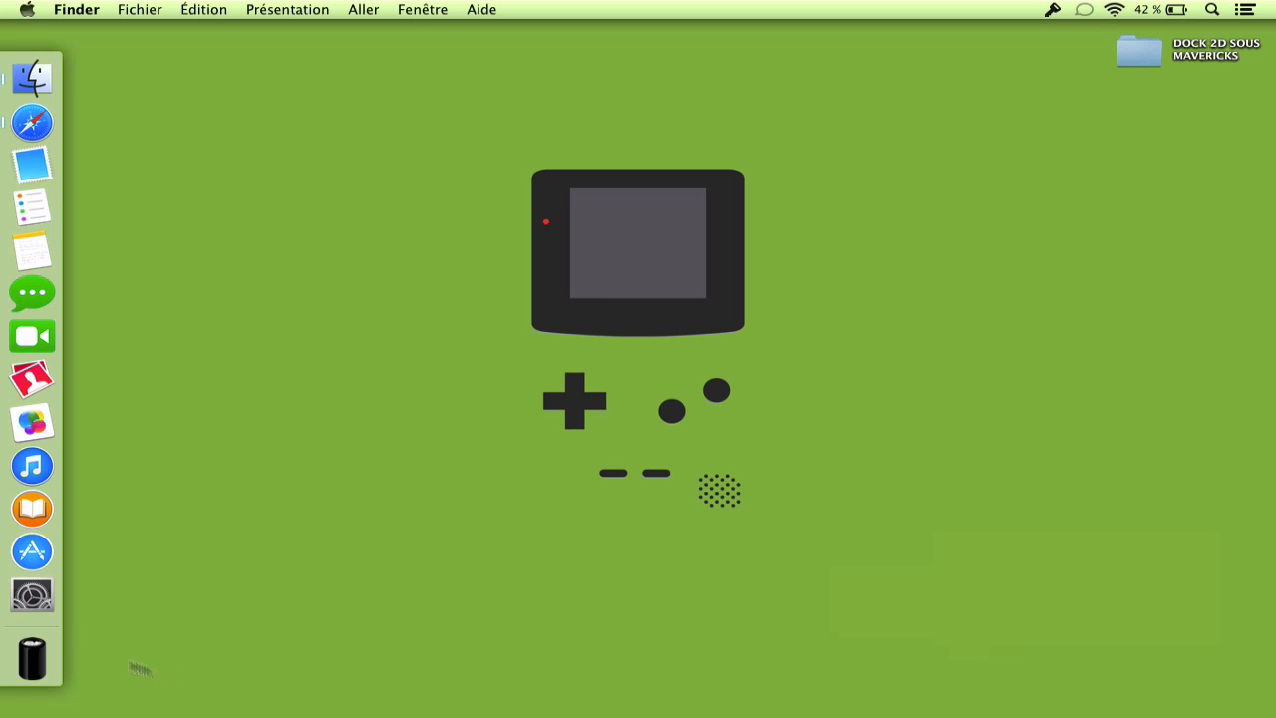
pyautogui.rightClick(27, 626)
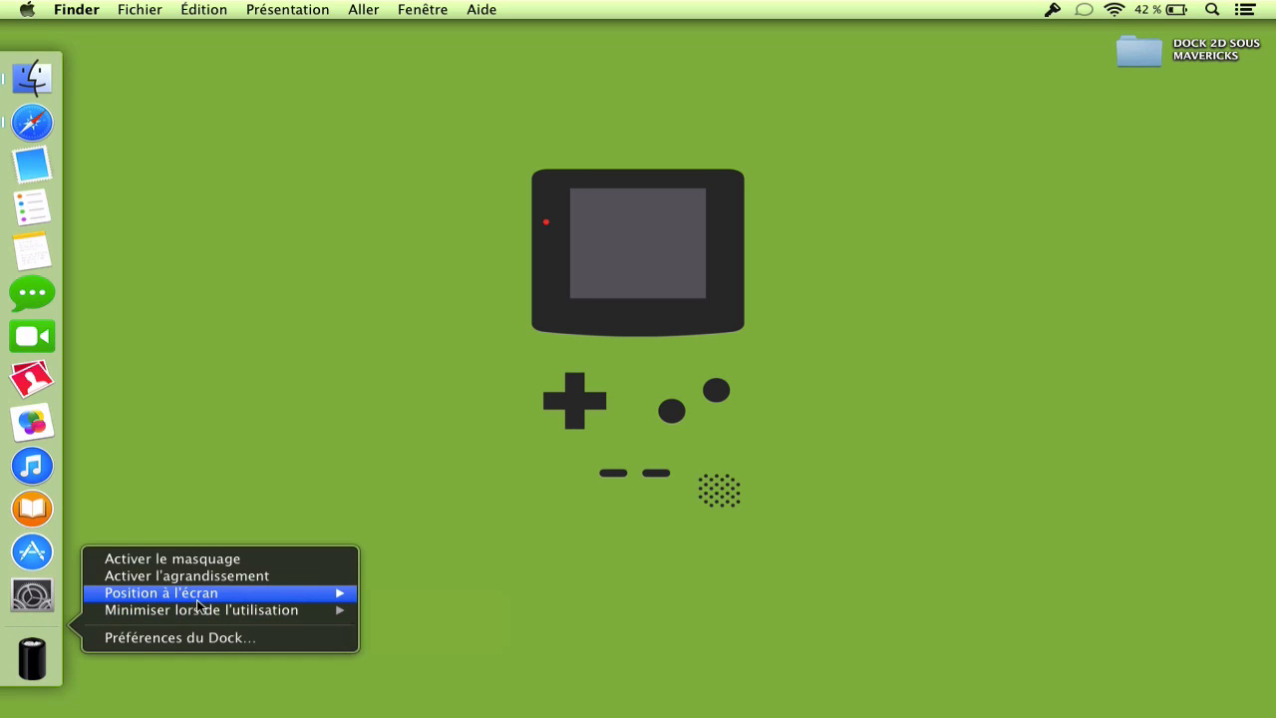
pyautogui.moveTo(299, 592)
pyautogui.click(391, 609)
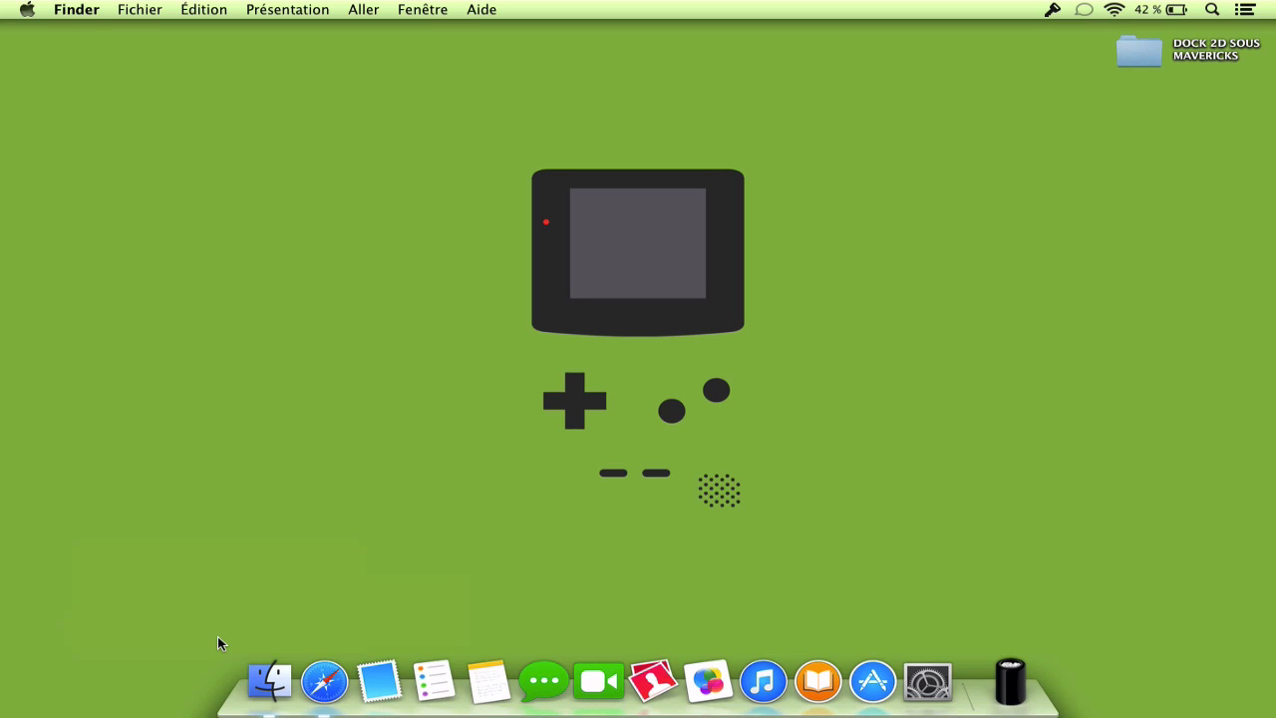
# Open the DOCK 2D SOUS MAVERICKS folder on the desktop.
pyautogui.rightClick(968, 700)
pyautogui.click(976, 695)
pyautogui.click(1138, 56)
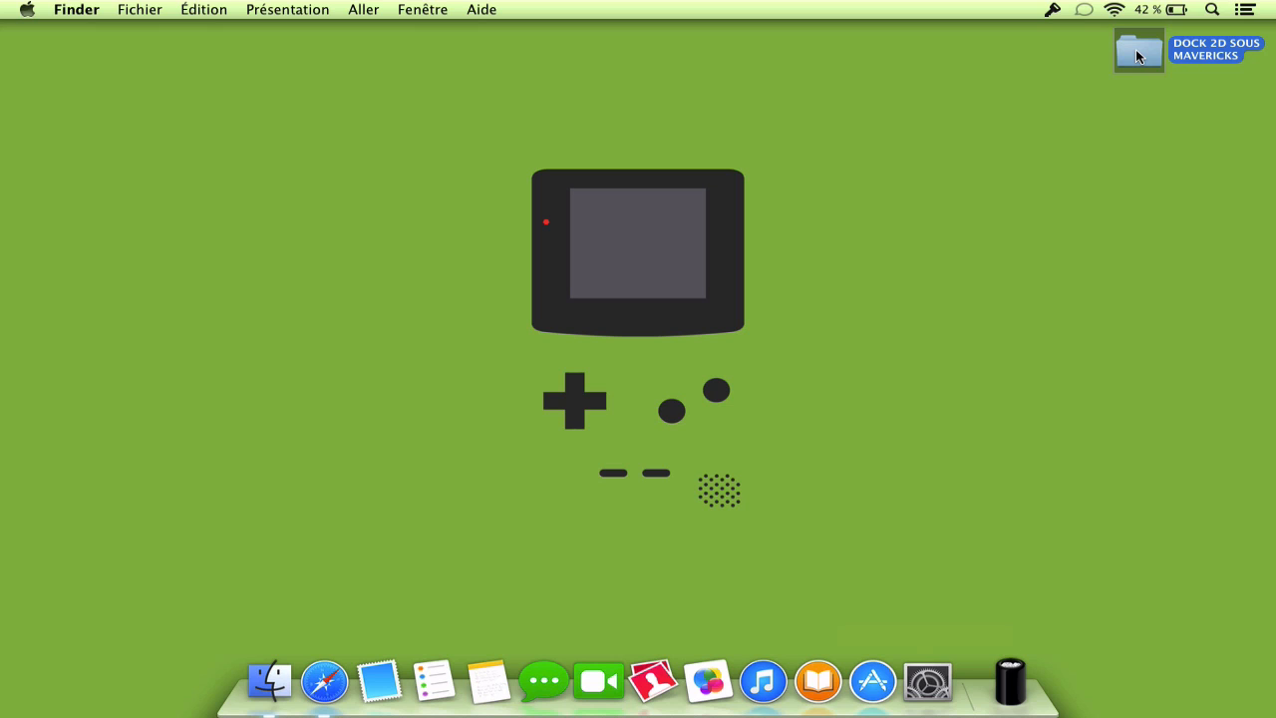
pyautogui.doubleClick(1137, 56)
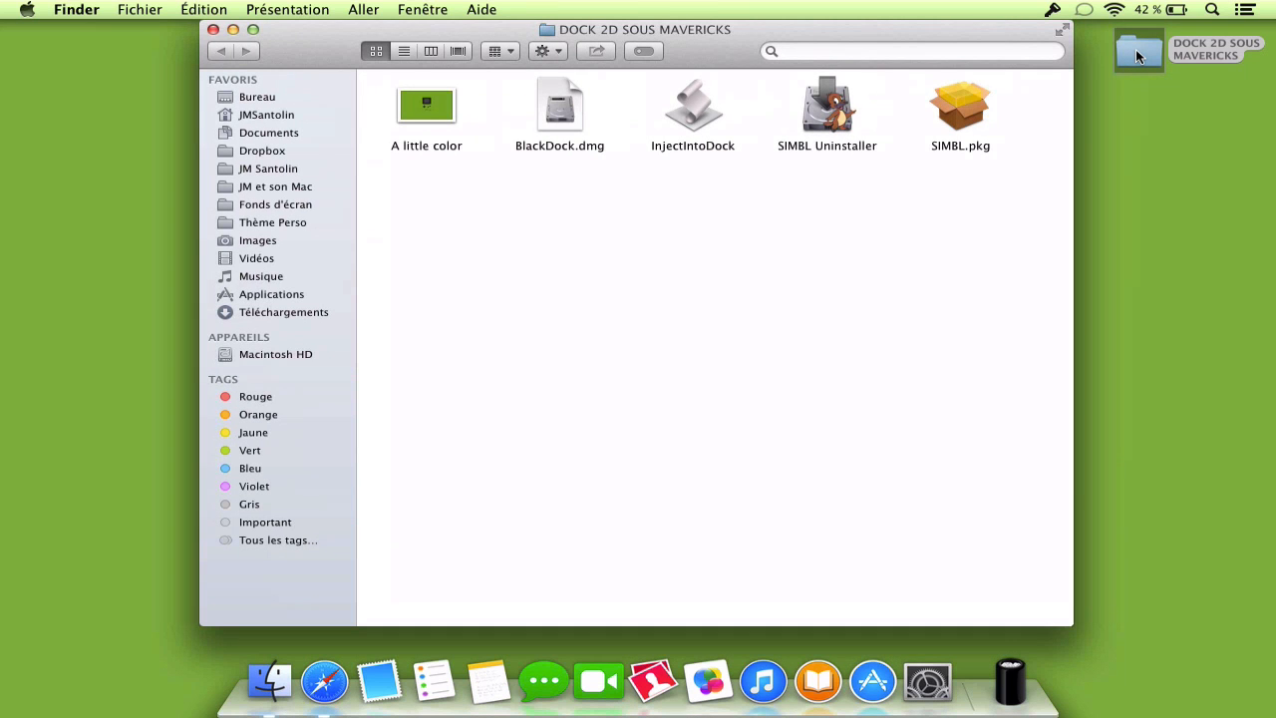
# Preview the "A little color" image with Quick Look and close the preview.
pyautogui.click(448, 111)
pyautogui.press('space')
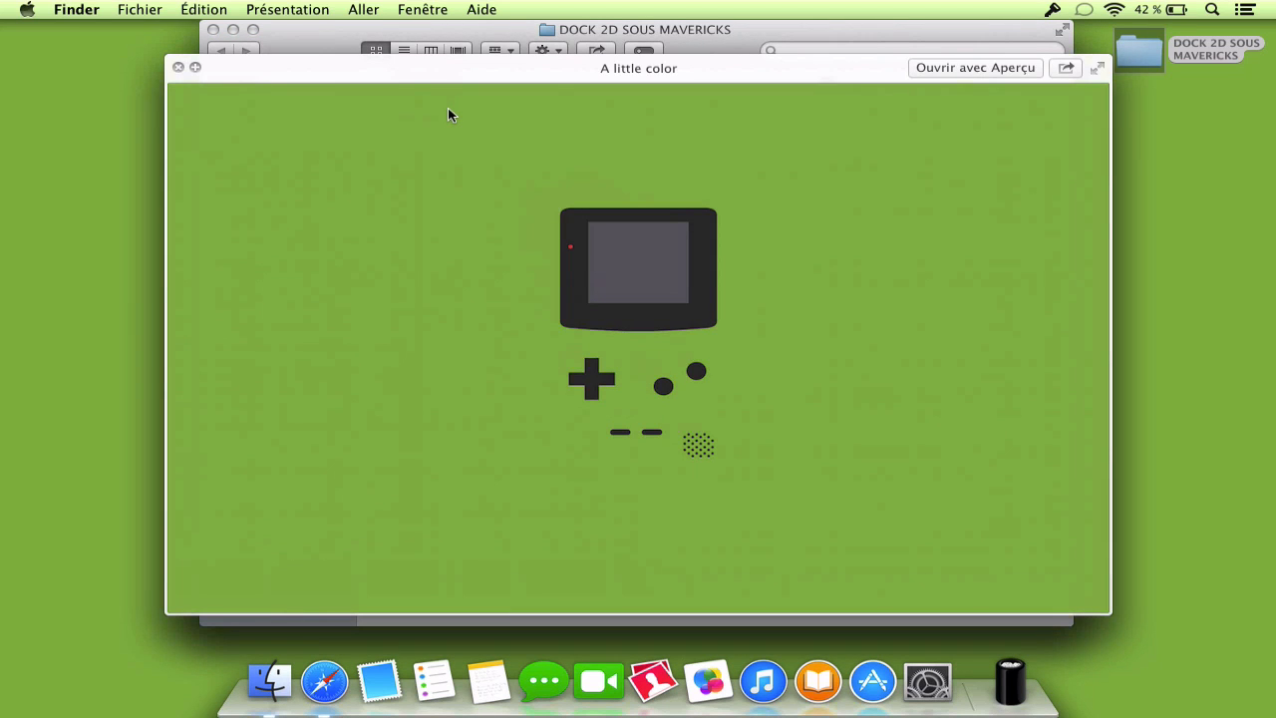
pyautogui.press('space')
pyautogui.click(517, 195)
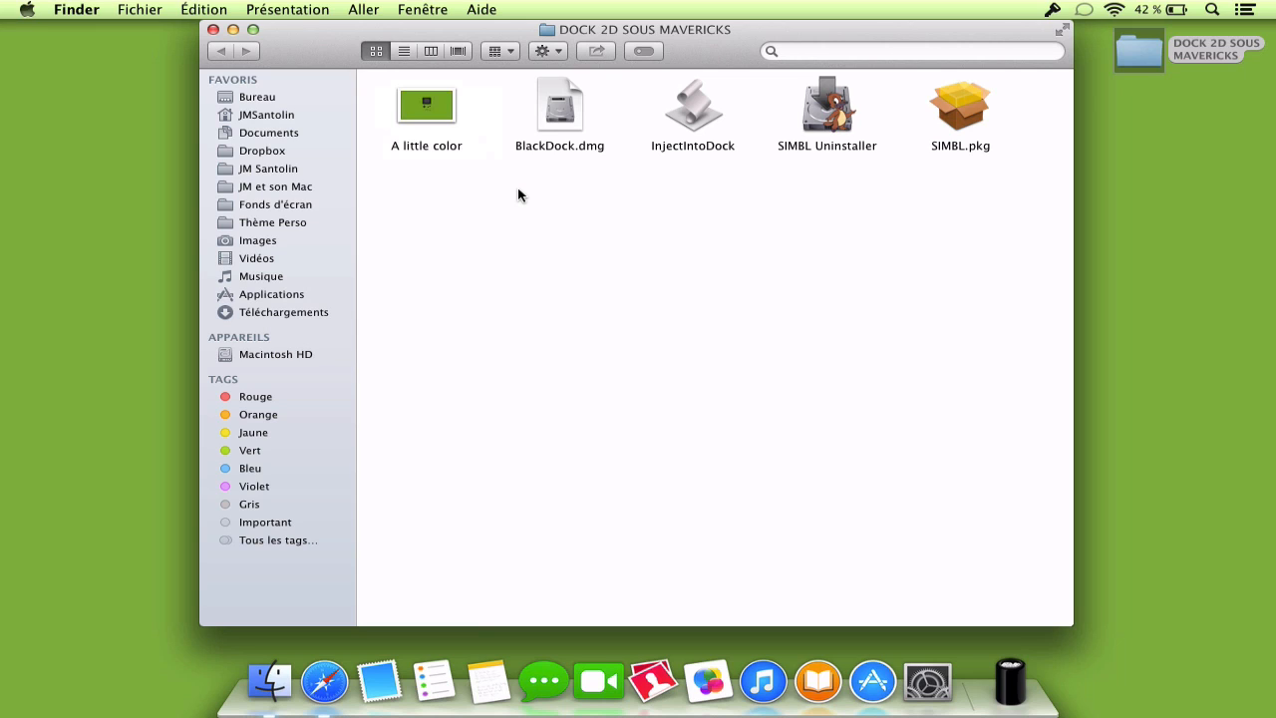
# Open the SIMBL.pkg installer and close it at the introduction without installing.
pyautogui.moveTo(961, 240); pyautogui.dragTo(570, 88)
pyautogui.click(691, 206)
pyautogui.click(955, 101)
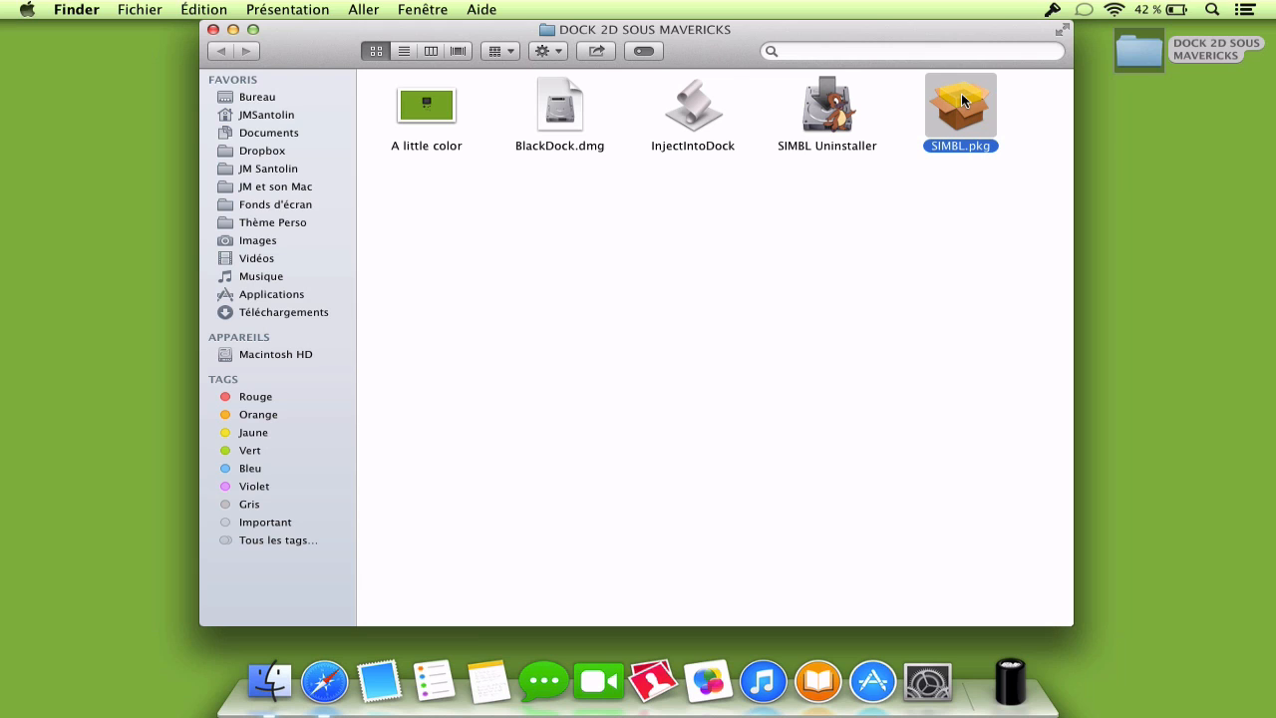
pyautogui.doubleClick(961, 100)
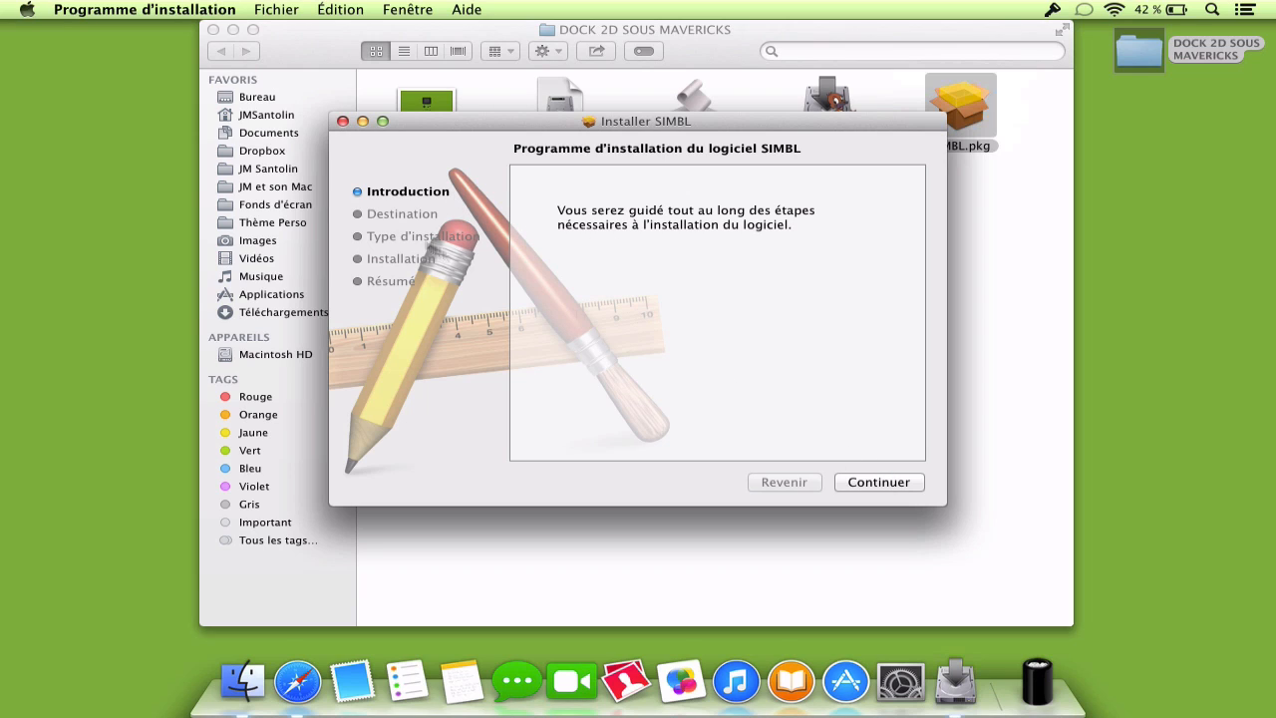
pyautogui.click(343, 121)
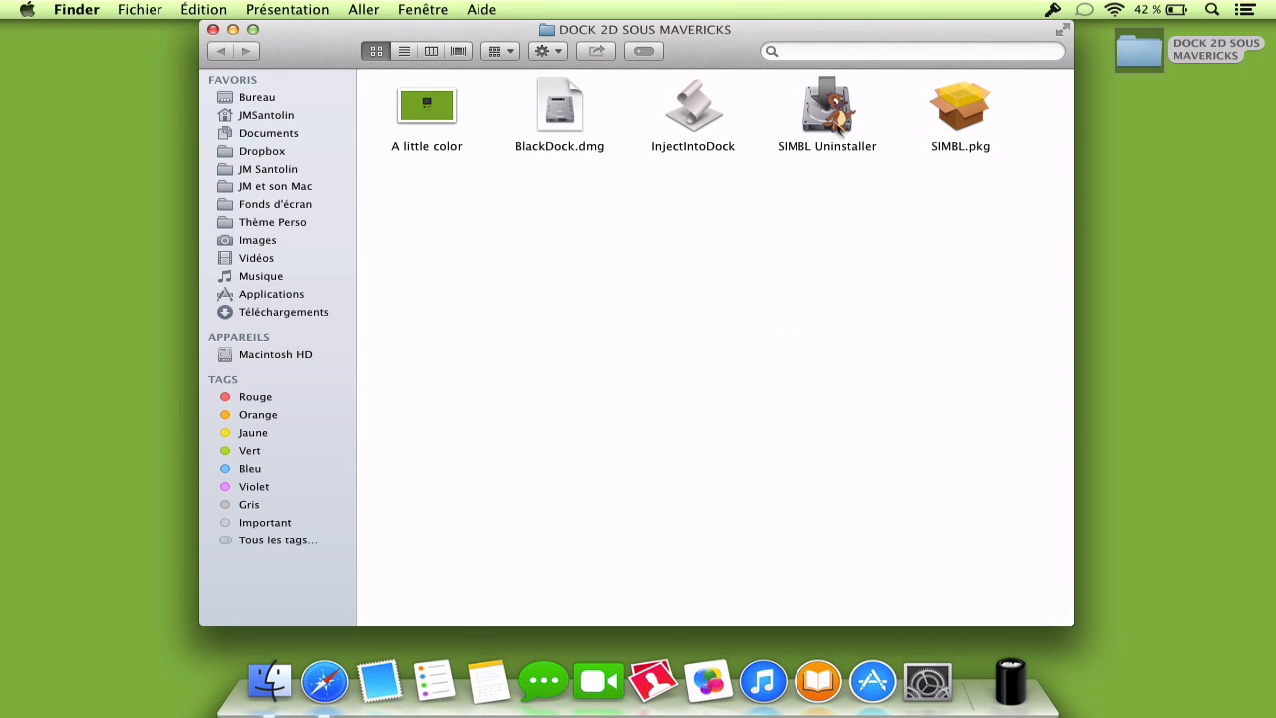
pyautogui.click(827, 118)
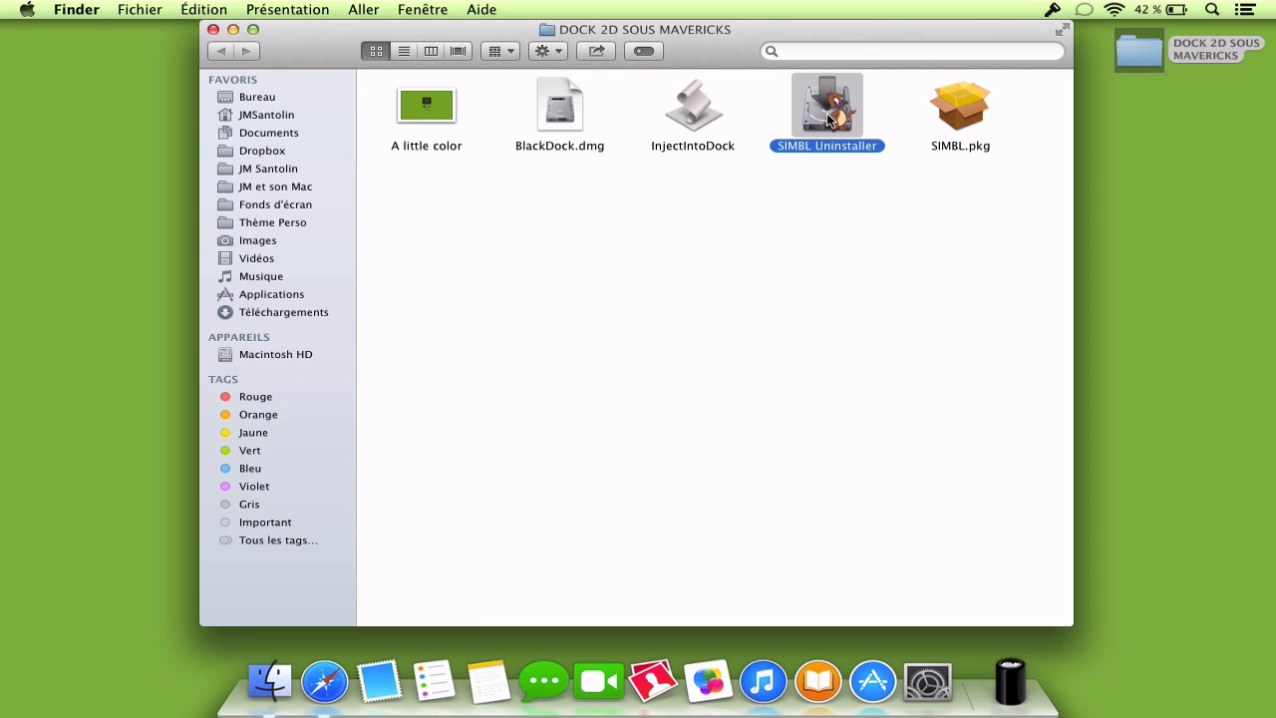
pyautogui.click(865, 202)
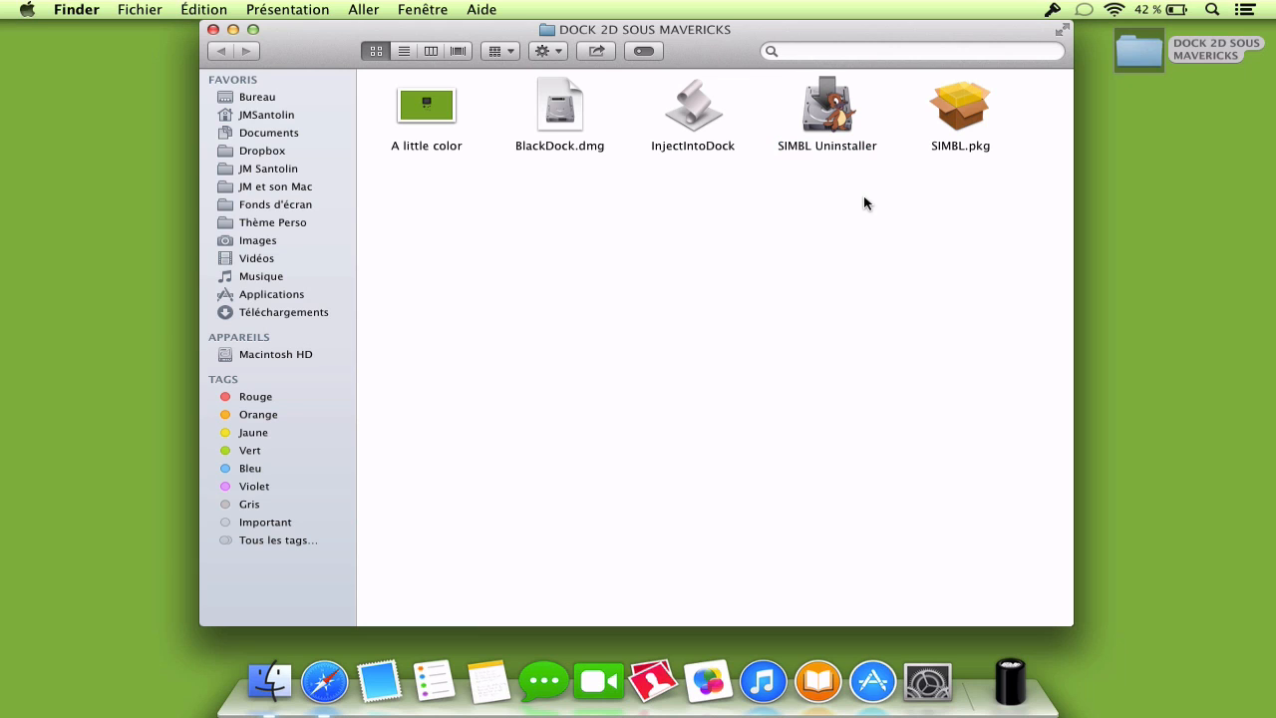
# Open the BlackDock.dmg disk image from the DOCK 2D SOUS MAVERICKS folder.
pyautogui.doubleClick(567, 120)
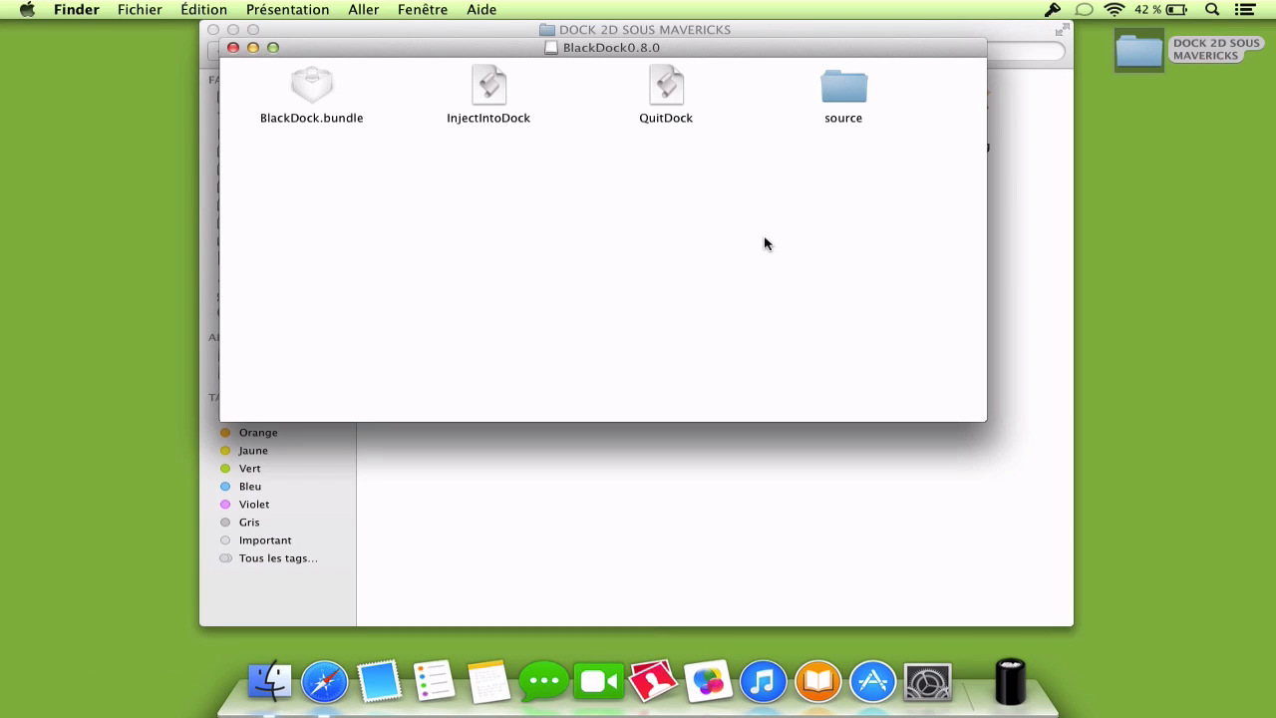
pyautogui.moveTo(817, 220); pyautogui.dragTo(348, 165)
pyautogui.moveTo(794, 47); pyautogui.dragTo(794, 49)
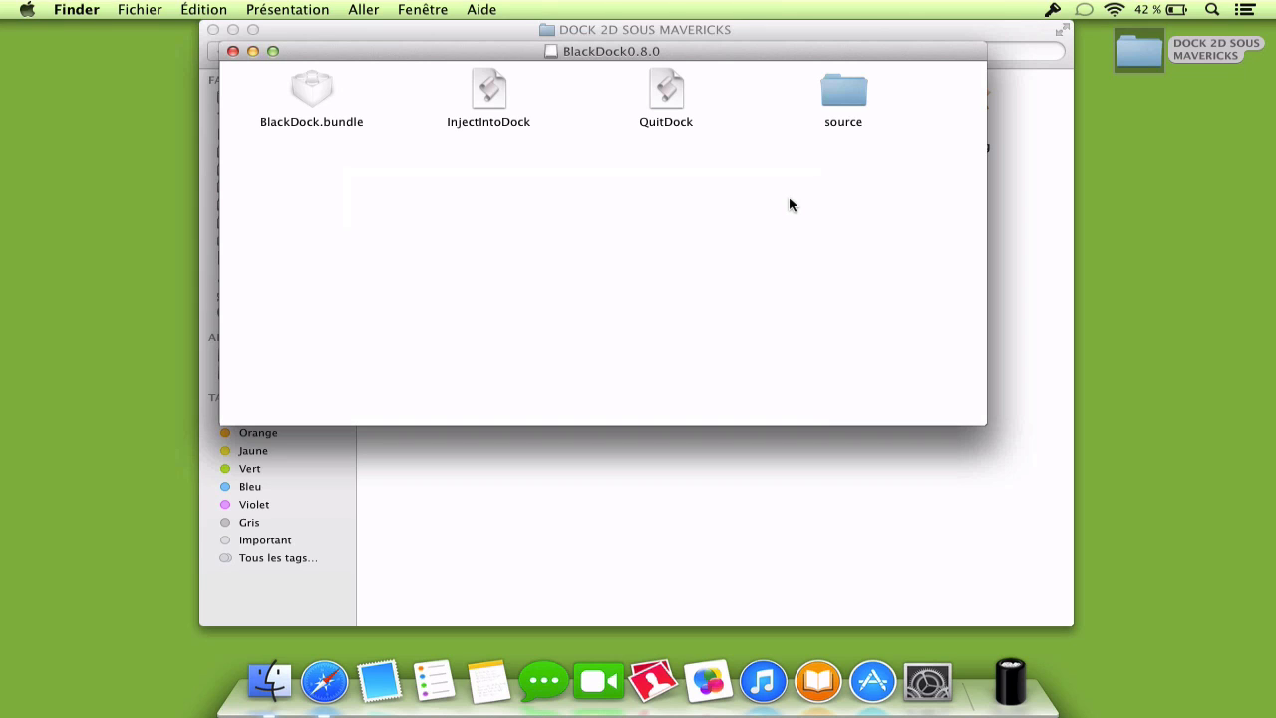
# Inspect the BlackDock folder inside the disk image's source folder and close its window.
pyautogui.doubleClick(843, 92)
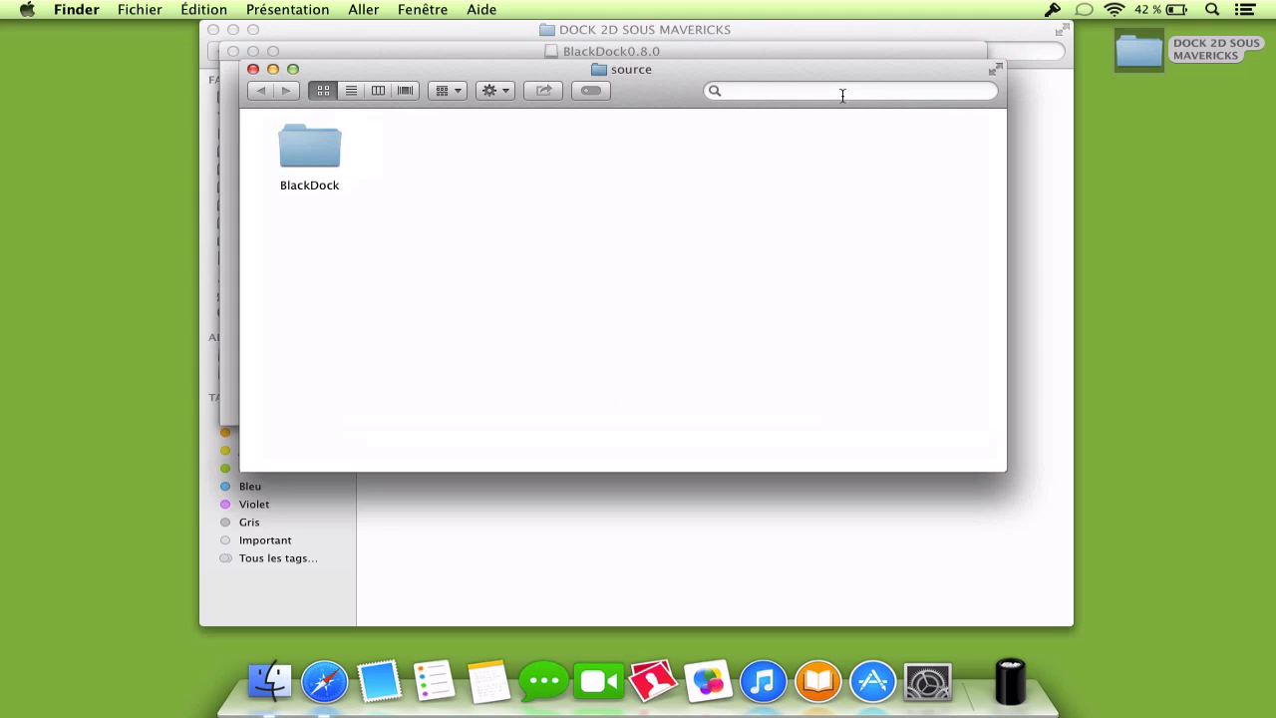
pyautogui.doubleClick(317, 150)
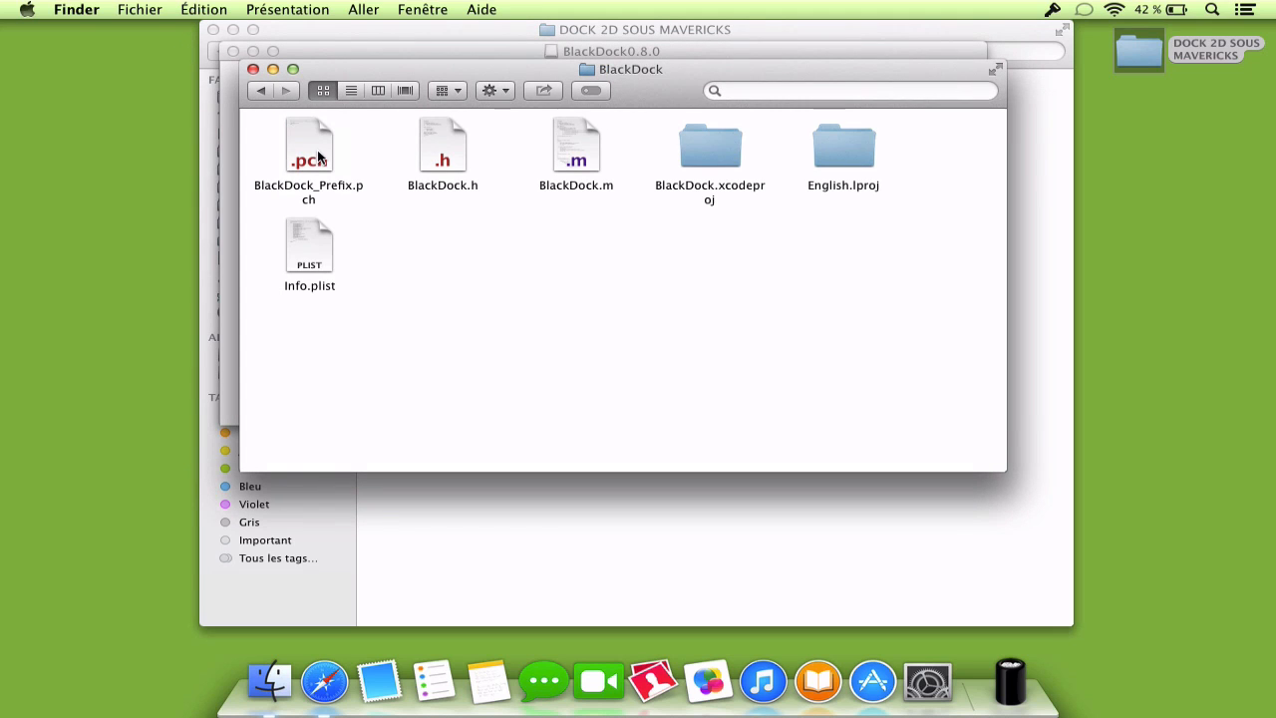
pyautogui.click(252, 70)
pyautogui.click(439, 206)
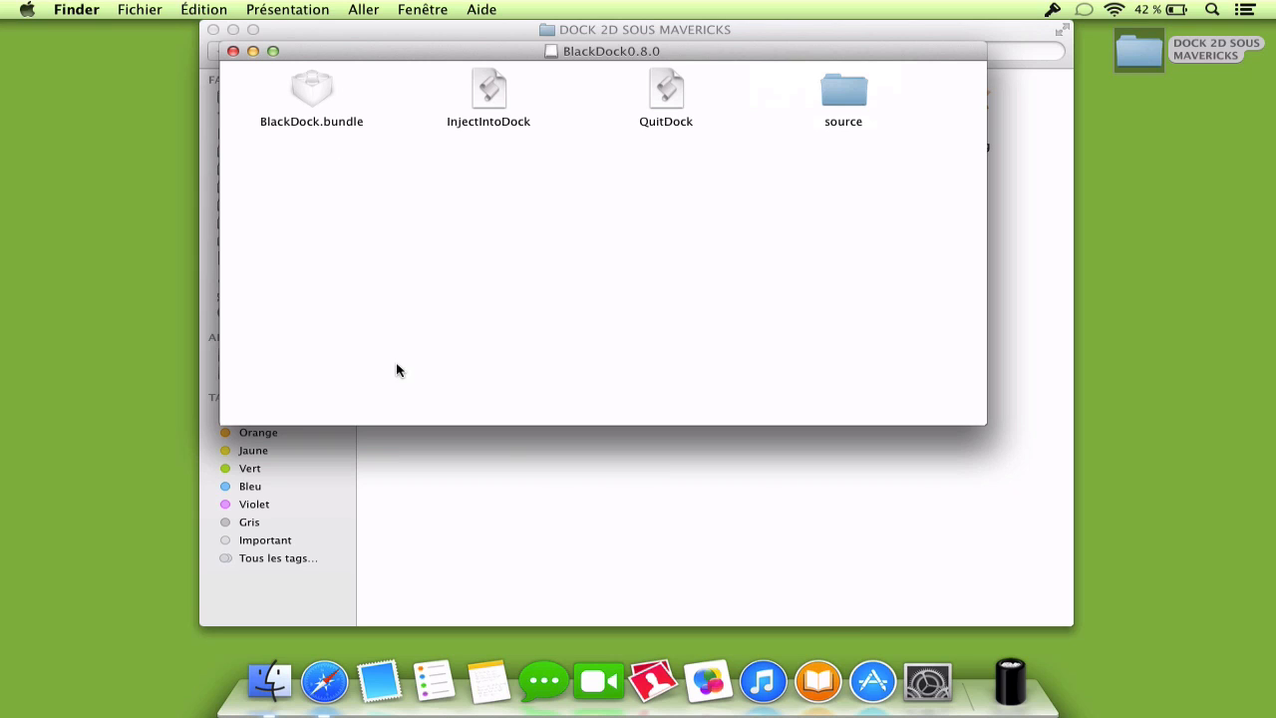
# With the BlackDock disk image window open, switch the Dock to À gauche and back to En bas.
pyautogui.rightClick(970, 704)
pyautogui.moveTo(1007, 584)
pyautogui.click(903, 582)
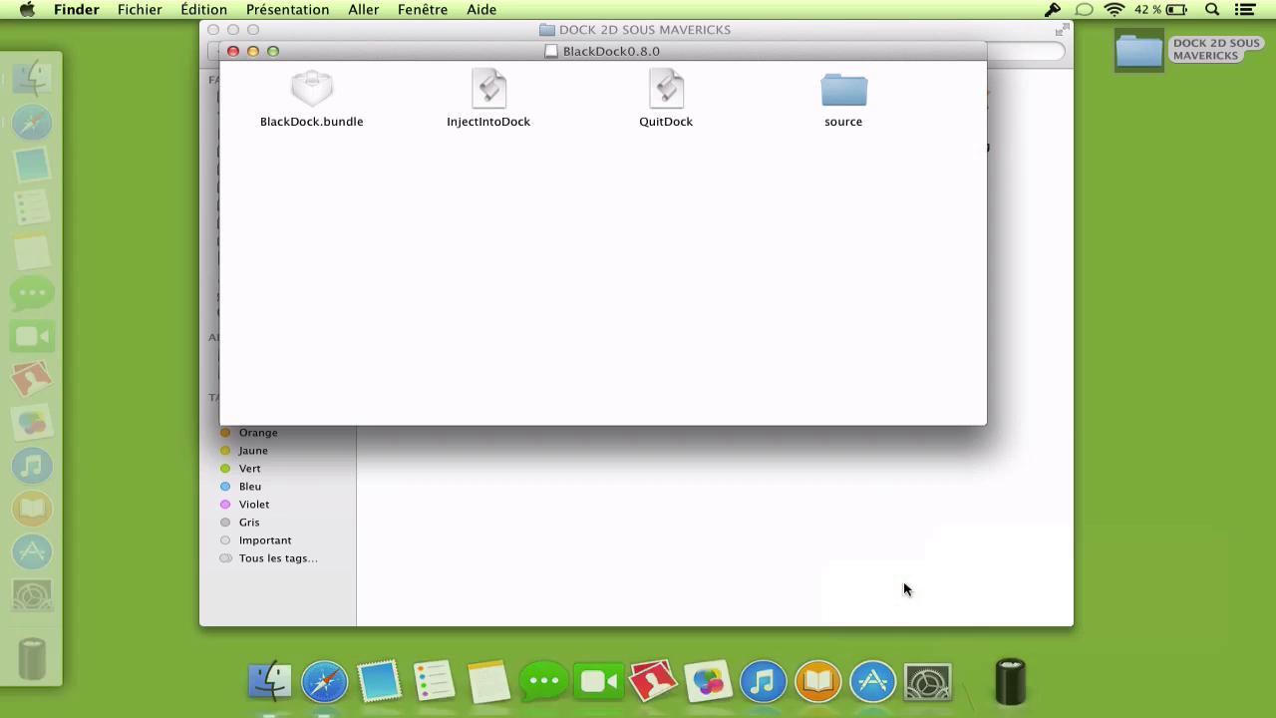
pyautogui.rightClick(34, 629)
pyautogui.moveTo(299, 594)
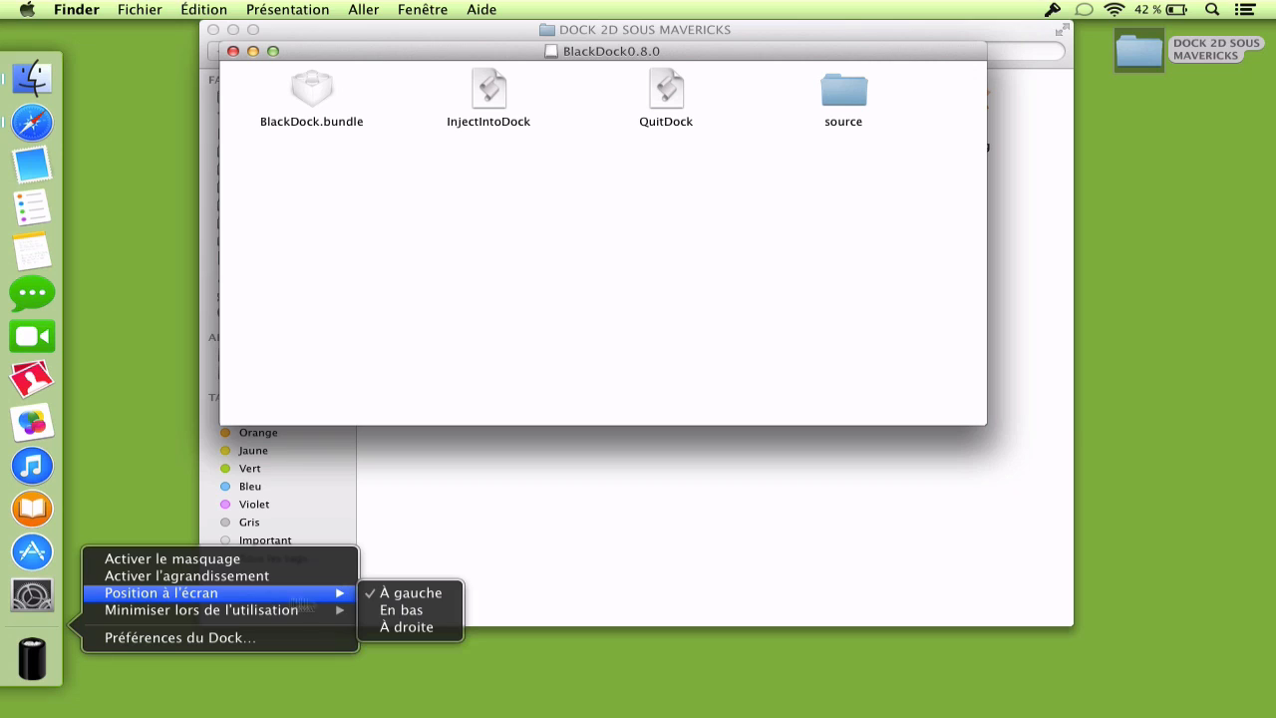
pyautogui.click(389, 610)
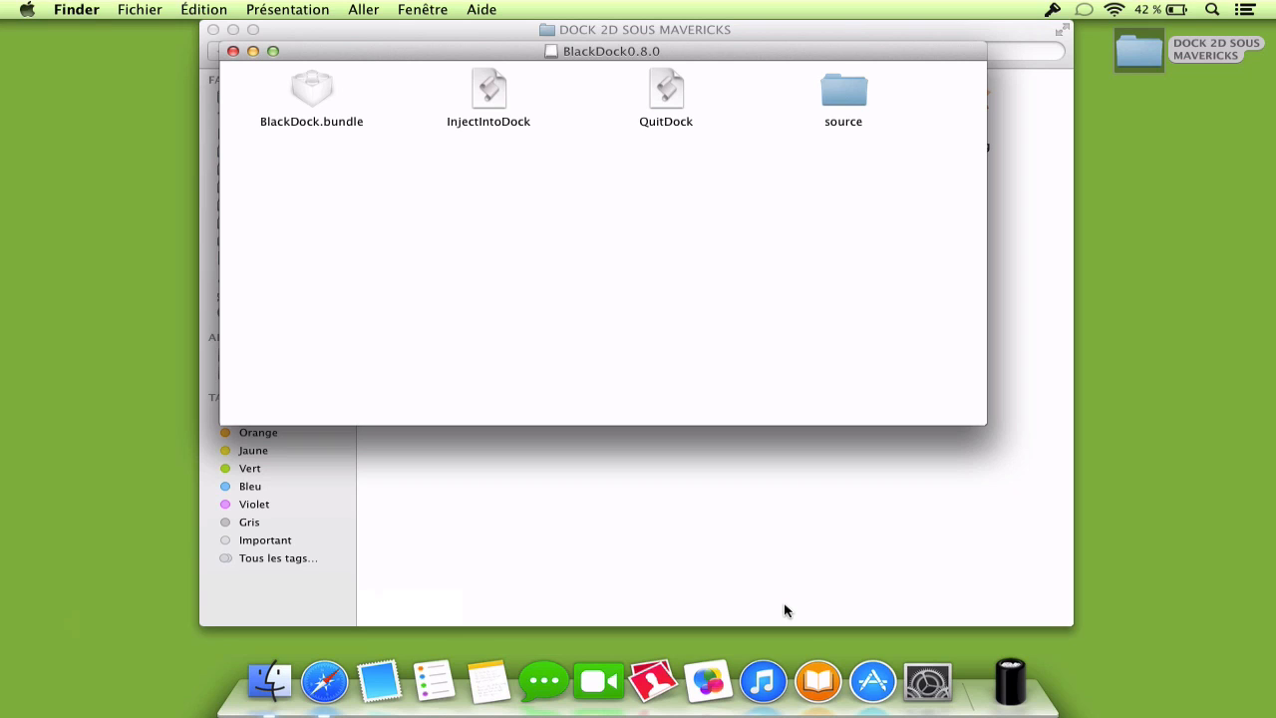
# Empty the Trash from the Dock and confirm the deletion.
pyautogui.rightClick(1021, 696)
pyautogui.click(1062, 627)
pyautogui.press('Return')
# Select BlackDock.bundle, and open the Bibliothèque folder of Macintosh HD in the full-screen Finder window.
pyautogui.click(303, 88)
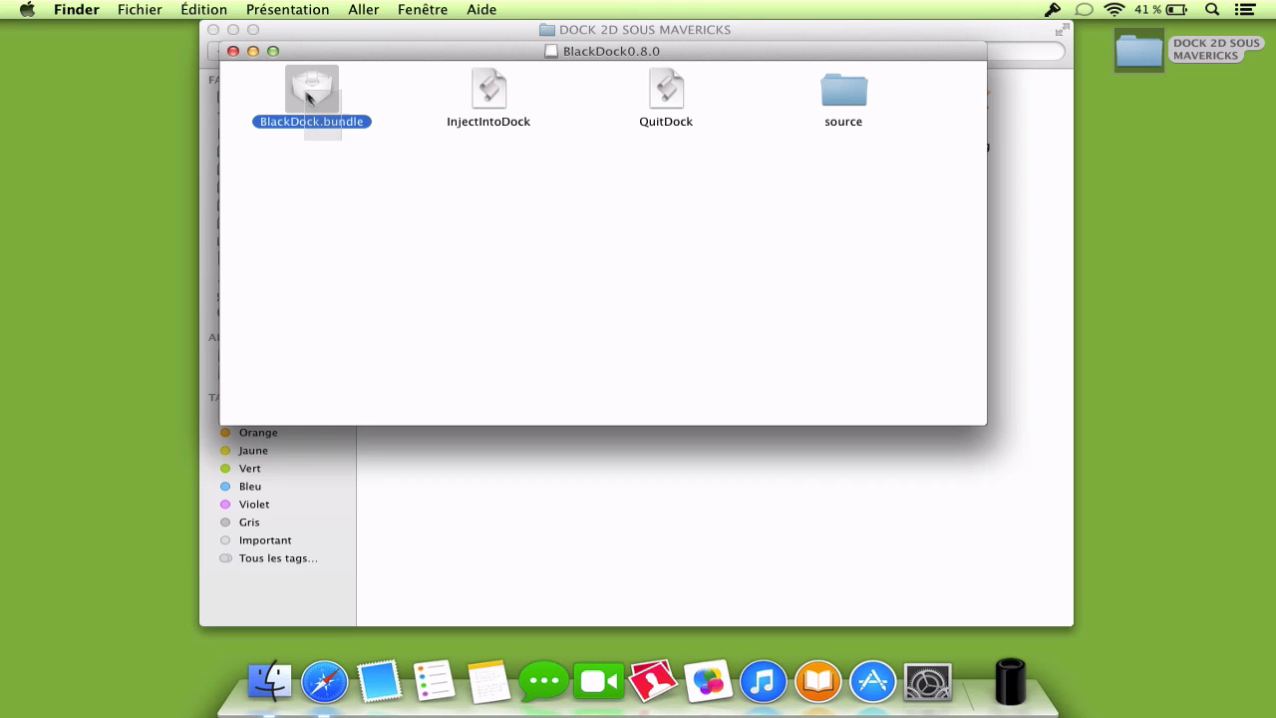
pyautogui.click(431, 208)
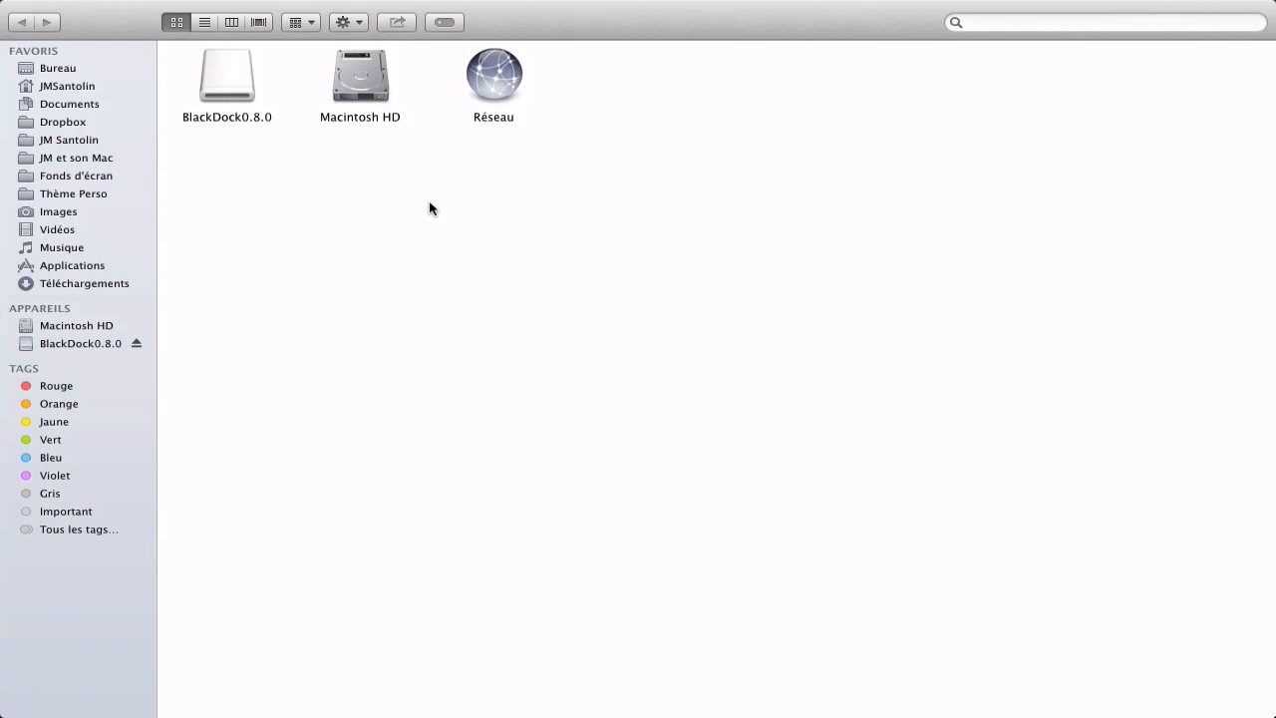
pyautogui.doubleClick(358, 83)
pyautogui.click(359, 88)
pyautogui.doubleClick(360, 90)
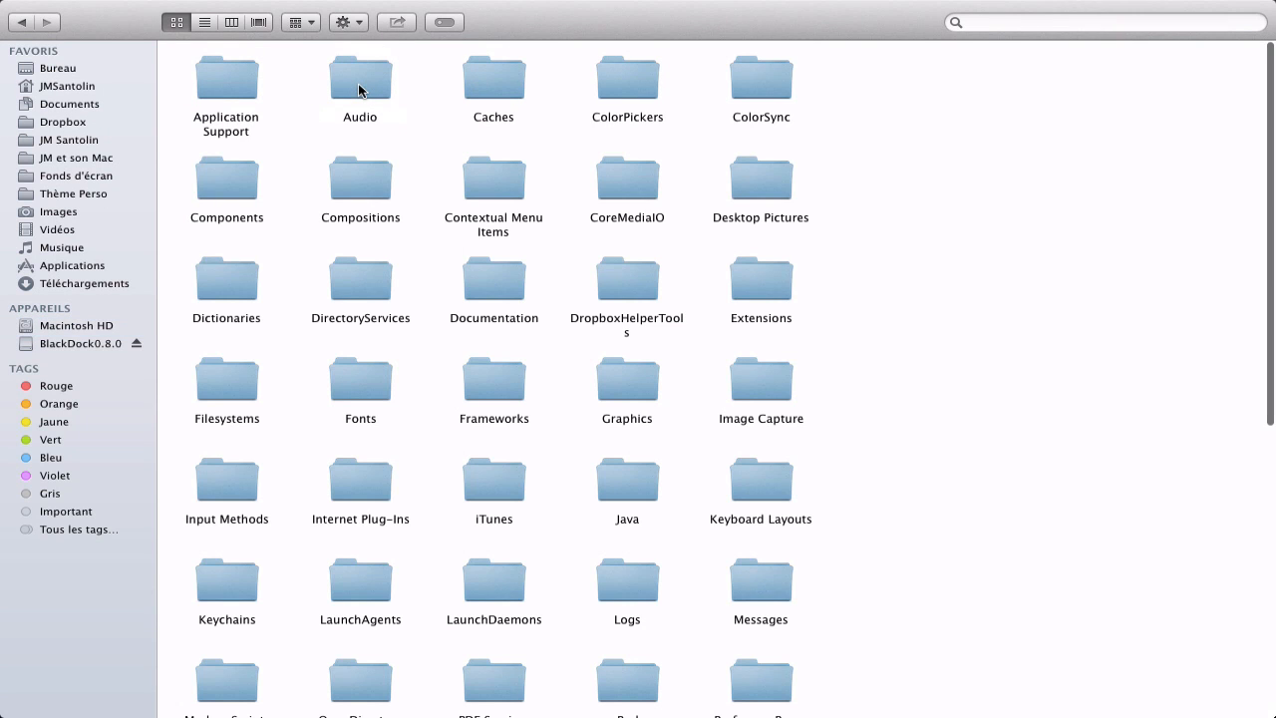
# Rearrange the folder icons in Bibliothèque with an Aligner par option.
pyautogui.moveTo(354, 4)
pyautogui.click(287, 8)
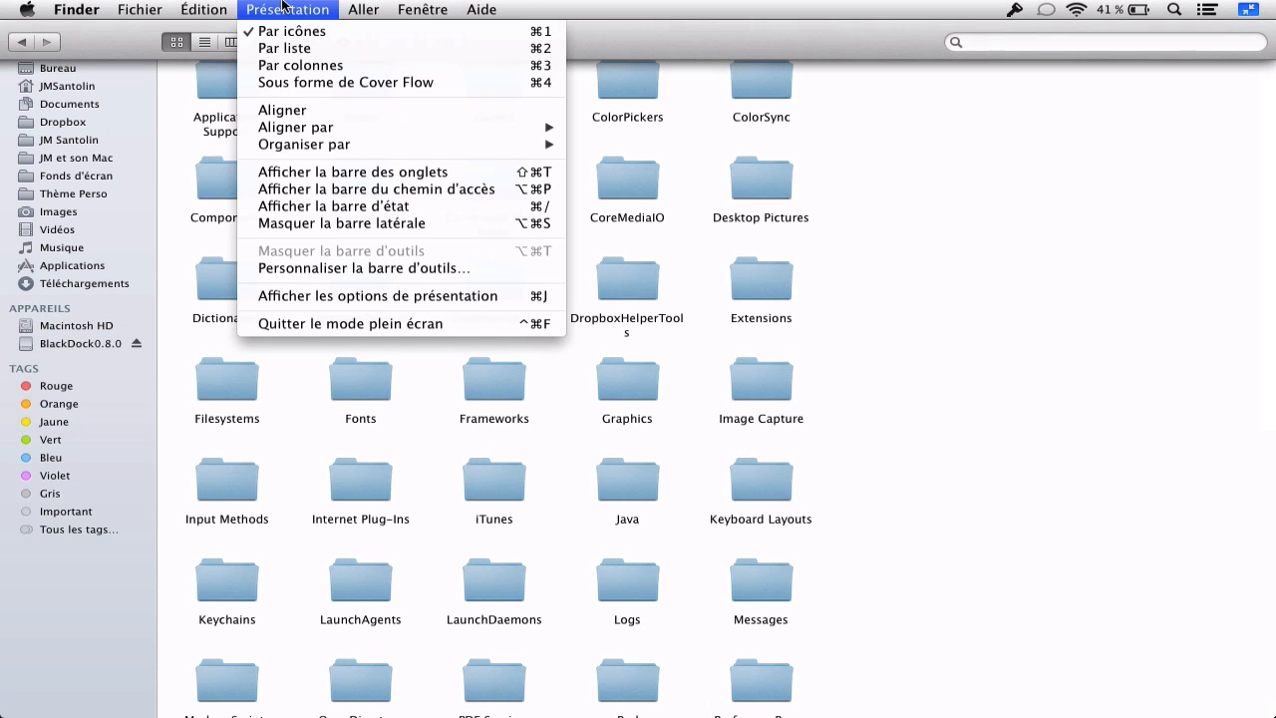
pyautogui.moveTo(405, 131)
pyautogui.click(600, 146)
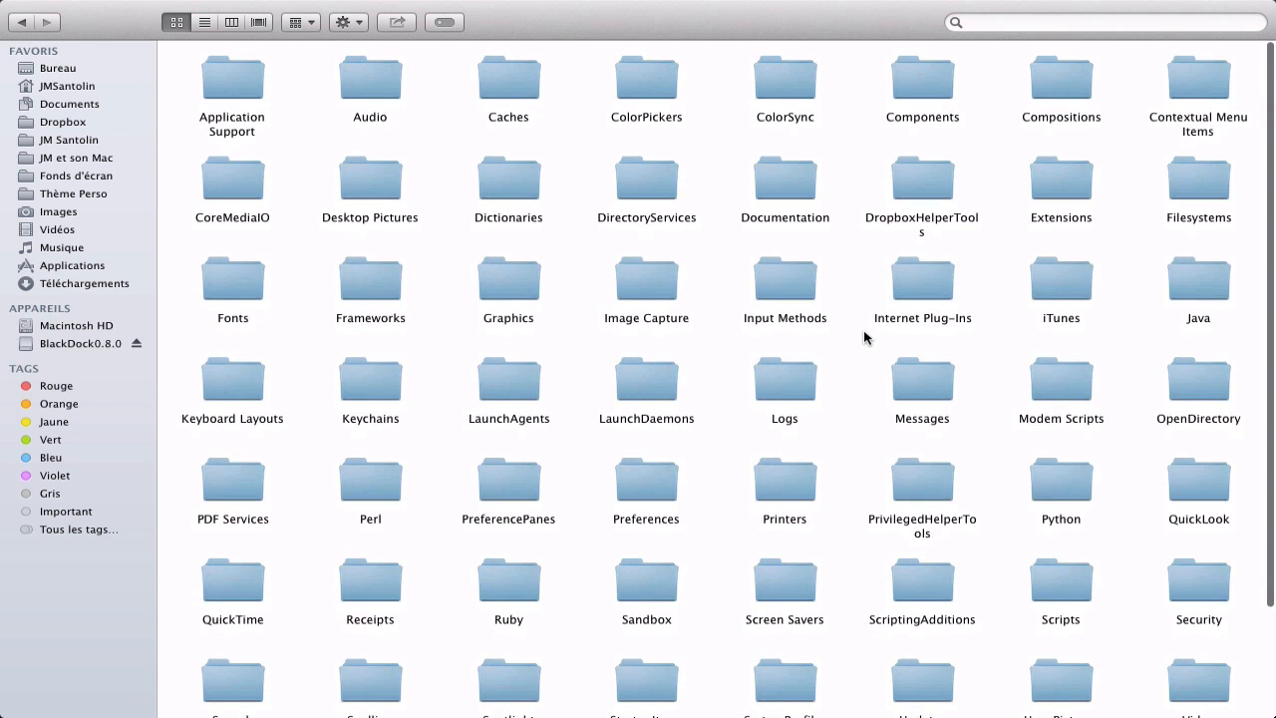
# Return to the computer's top level and open Application Support inside Macintosh HD's Bibliothèque folder.
pyautogui.click(21, 22)
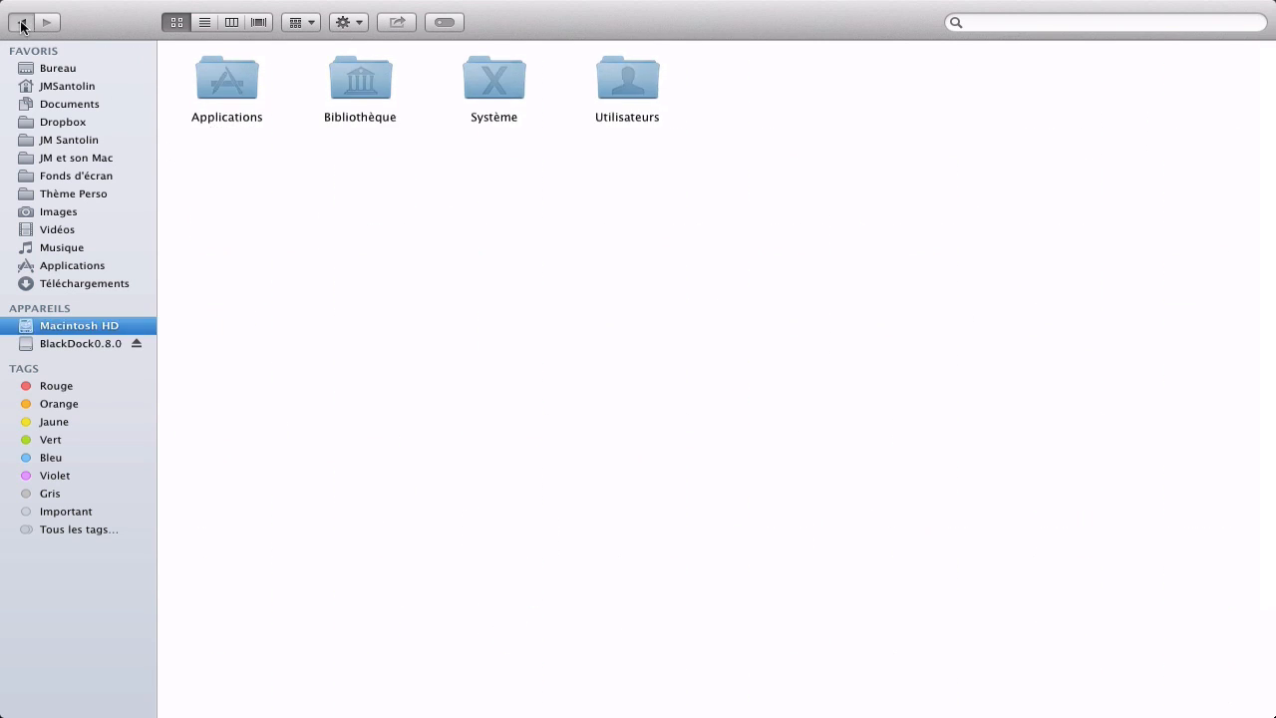
pyautogui.click(21, 22)
pyautogui.doubleClick(370, 87)
pyautogui.click(361, 85)
pyautogui.doubleClick(361, 85)
pyautogui.doubleClick(244, 91)
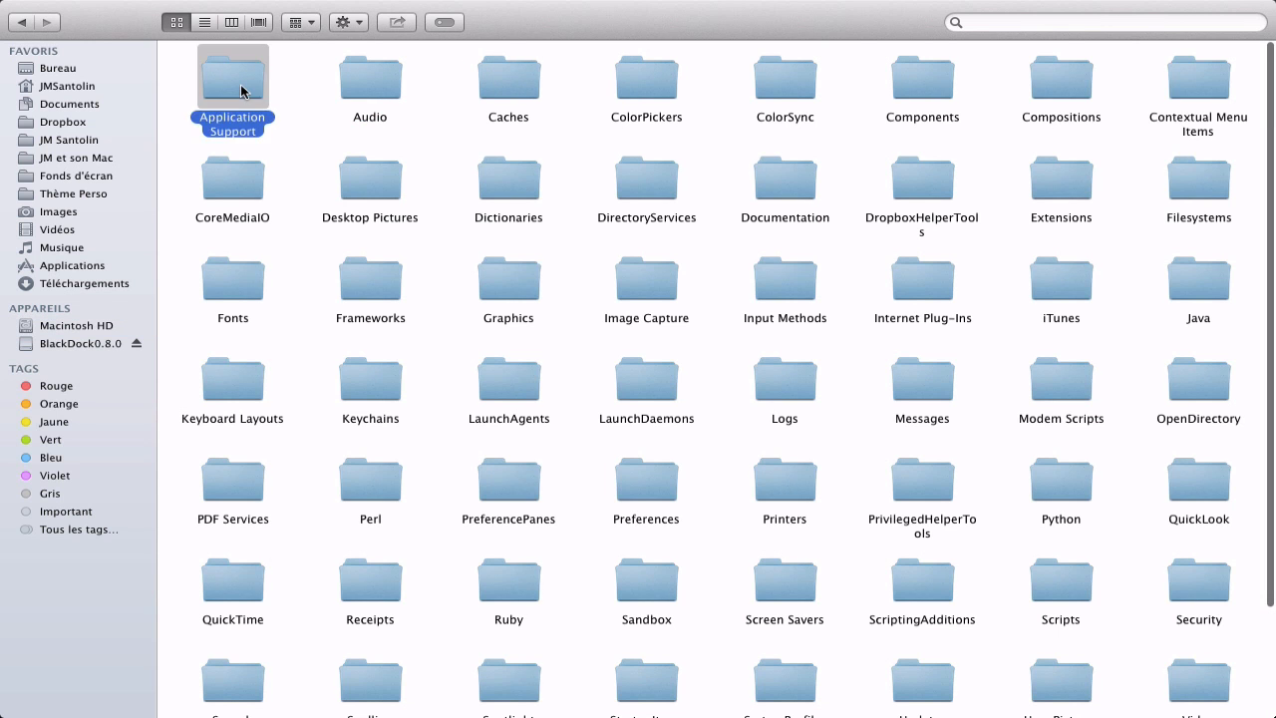
# Open the Plugins folder inside the SIMBL folder of Application Support.
pyautogui.click(362, 295)
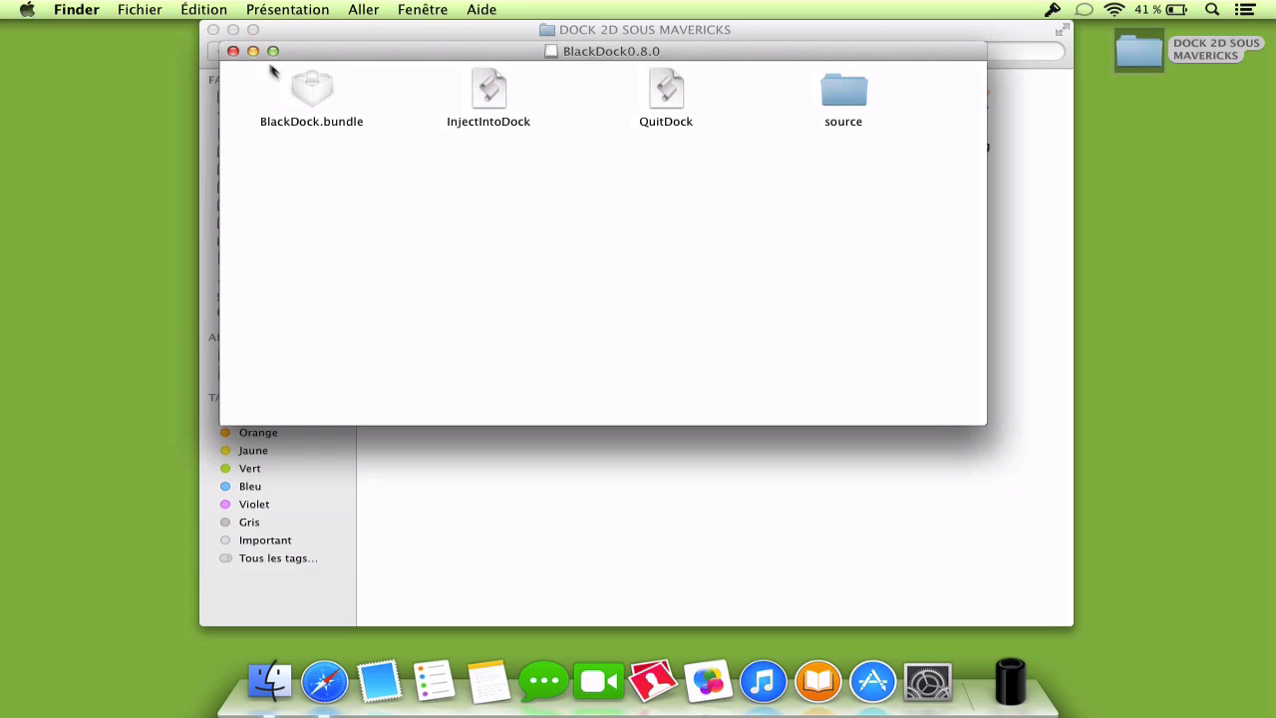
pyautogui.moveTo(333, 51); pyautogui.dragTo(399, 240)
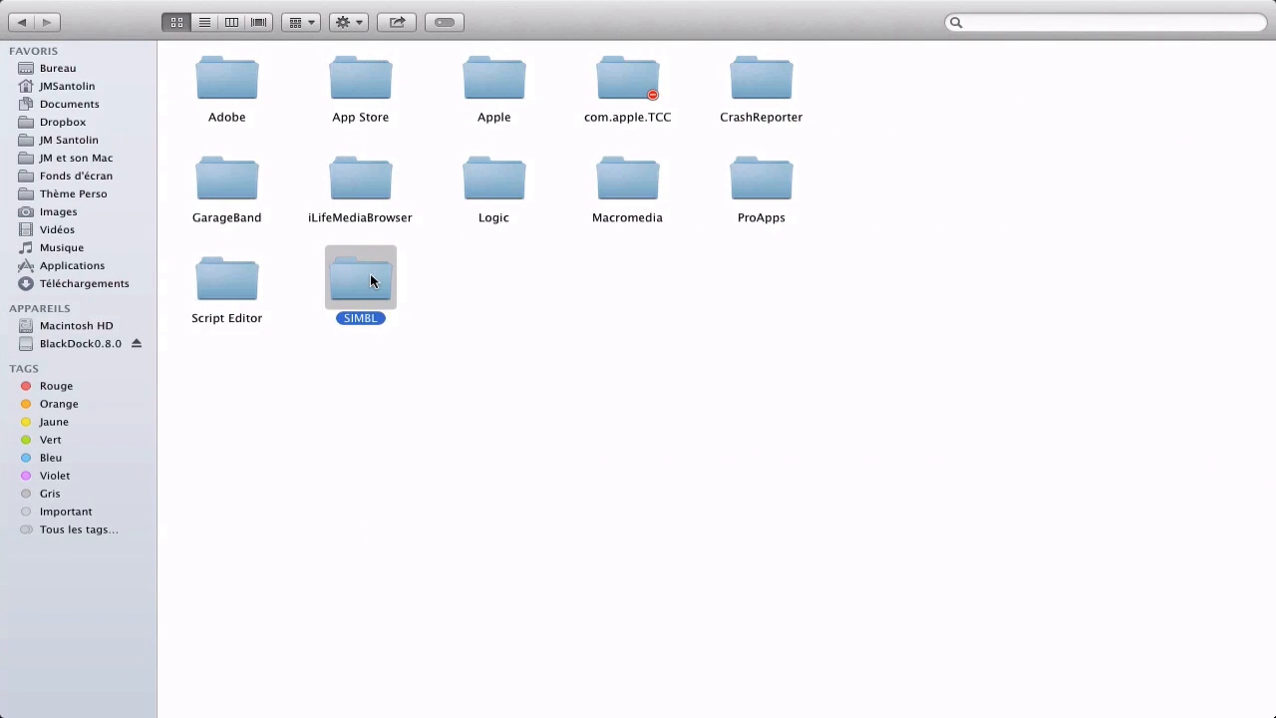
pyautogui.doubleClick(369, 275)
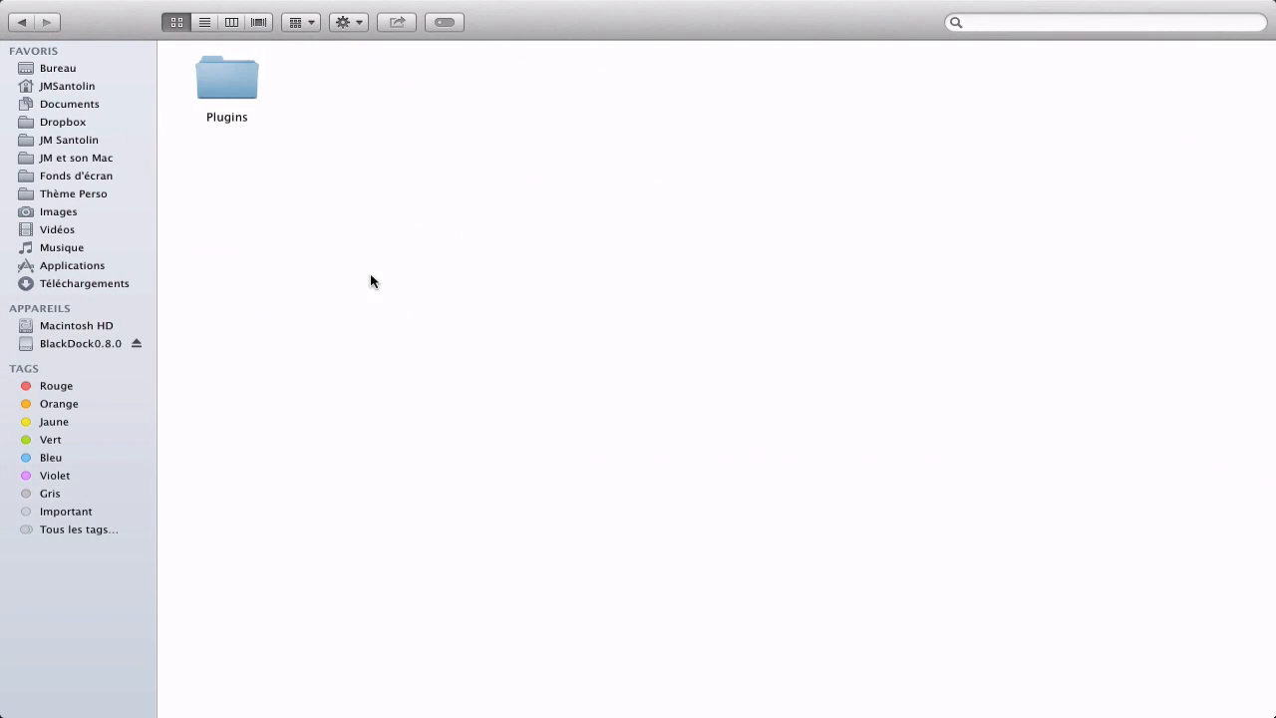
pyautogui.doubleClick(242, 88)
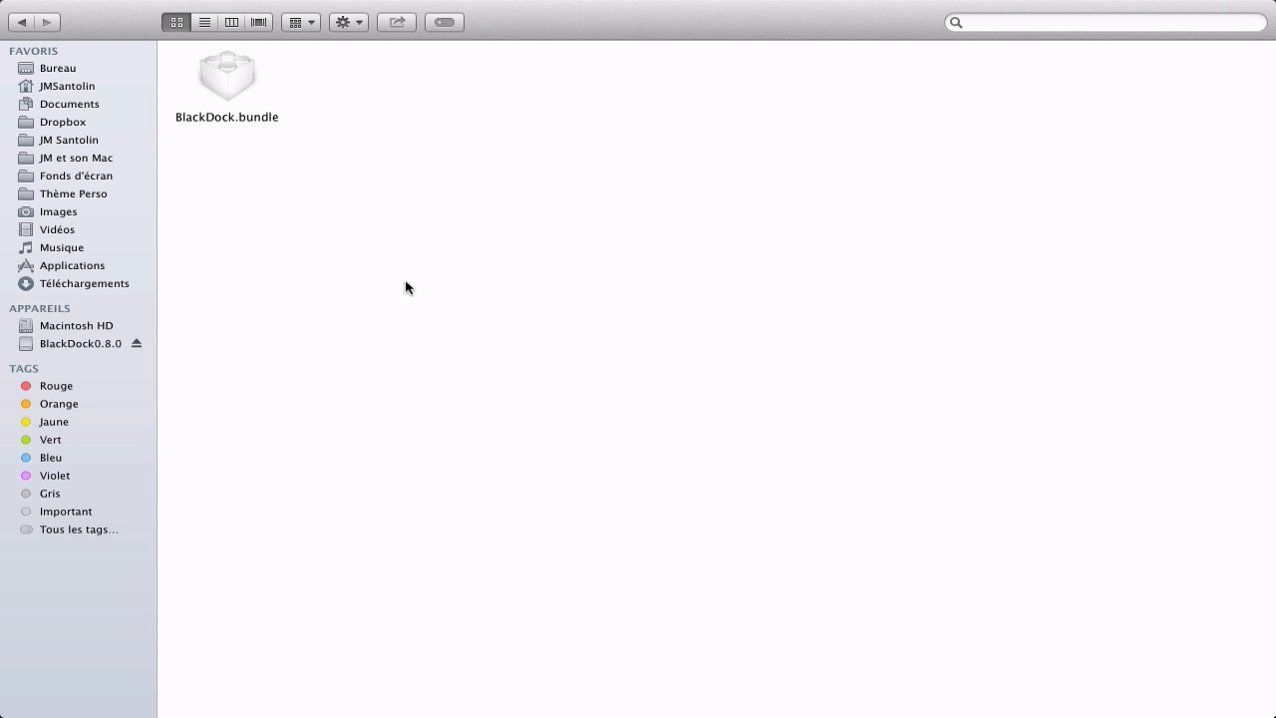
# Close the full-screen Plugins window, move the BlackDock0.8.0 window higher on the desktop, and select InjectIntoDock.
pyautogui.press('super+w')
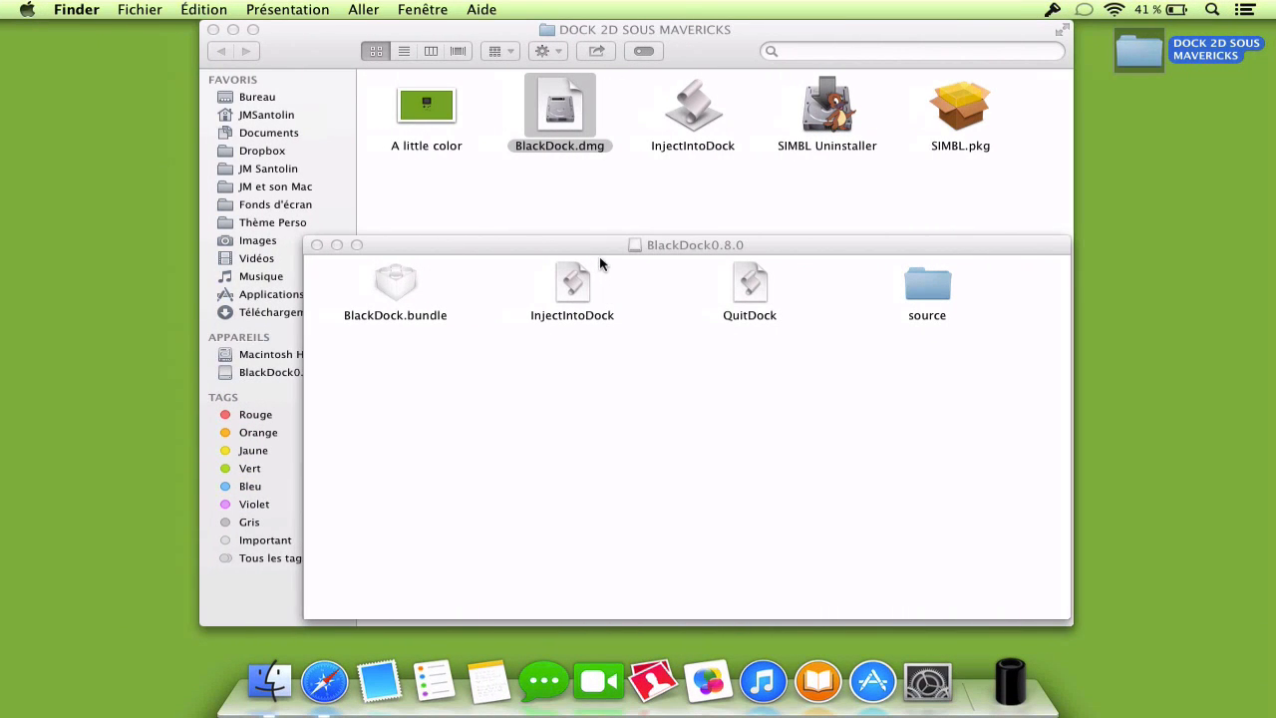
pyautogui.click(600, 263)
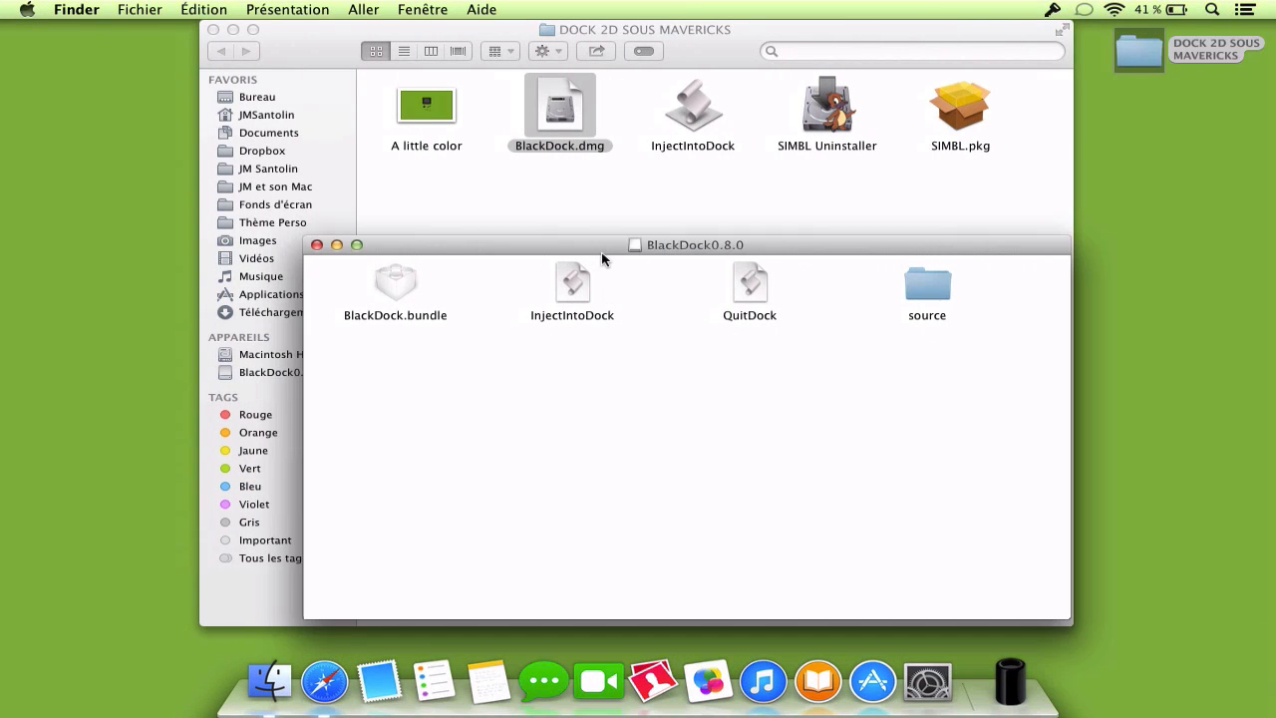
pyautogui.moveTo(578, 248); pyautogui.dragTo(570, 130)
pyautogui.click(576, 173)
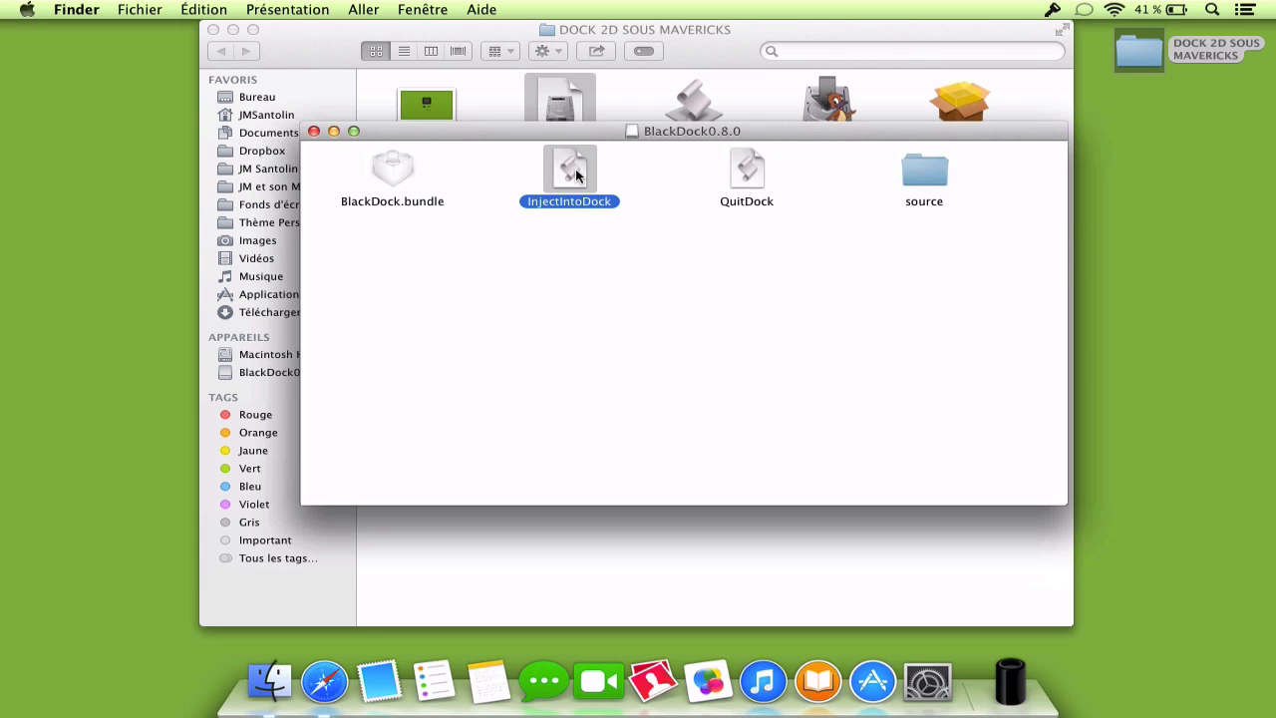
# Open InjectIntoDock from BlackDock0.8.0 in Éditeur AppleScript, run the script, and quit the editor.
pyautogui.doubleClick(575, 172)
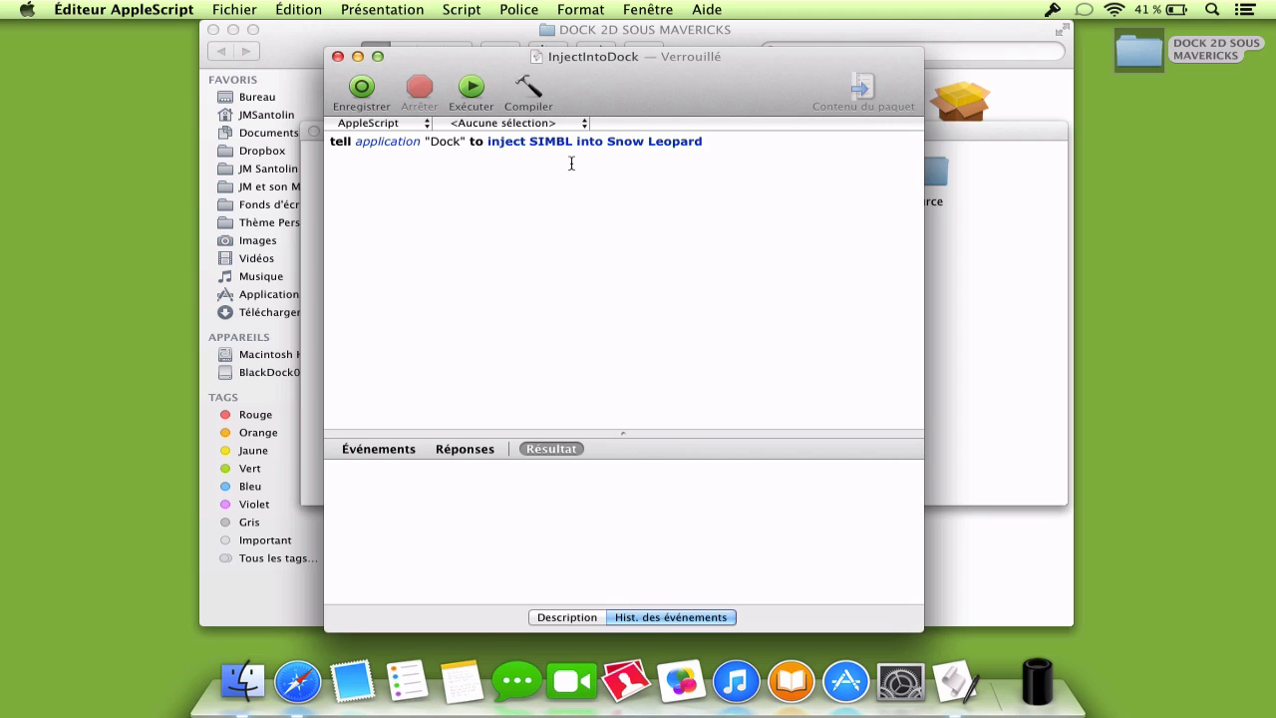
pyautogui.moveTo(786, 76); pyautogui.dragTo(1102, 79)
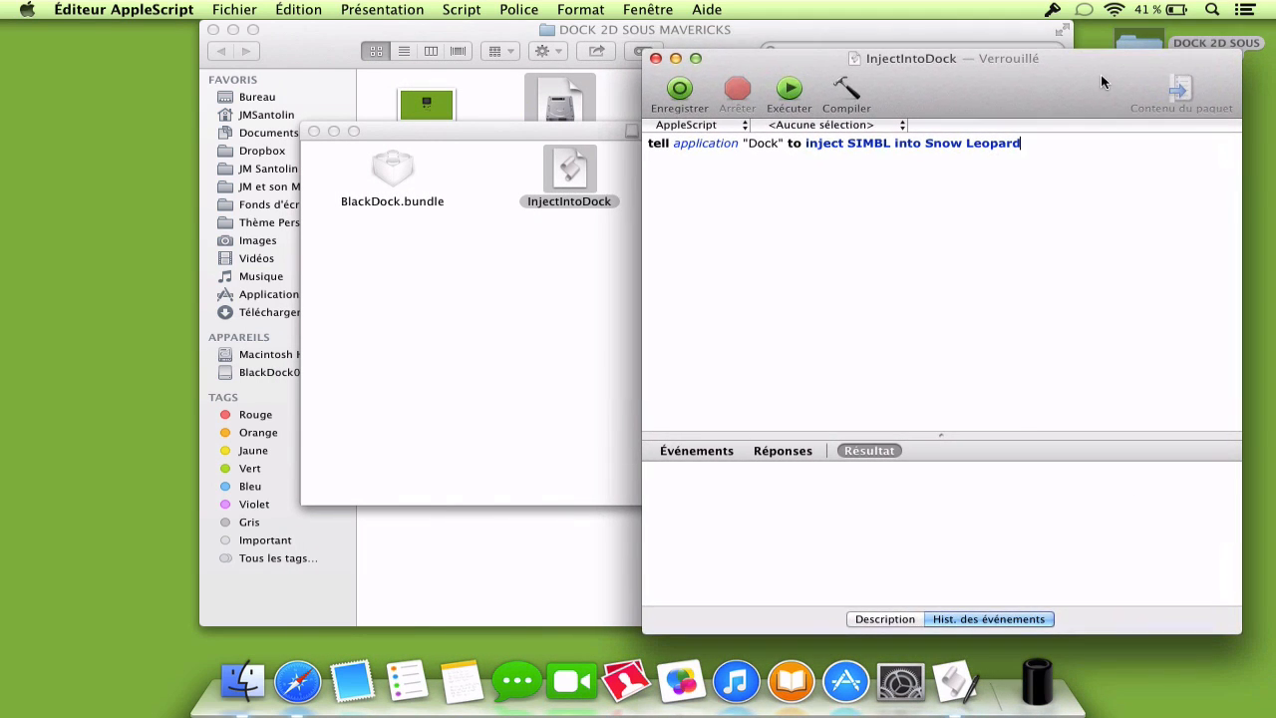
pyautogui.click(795, 92)
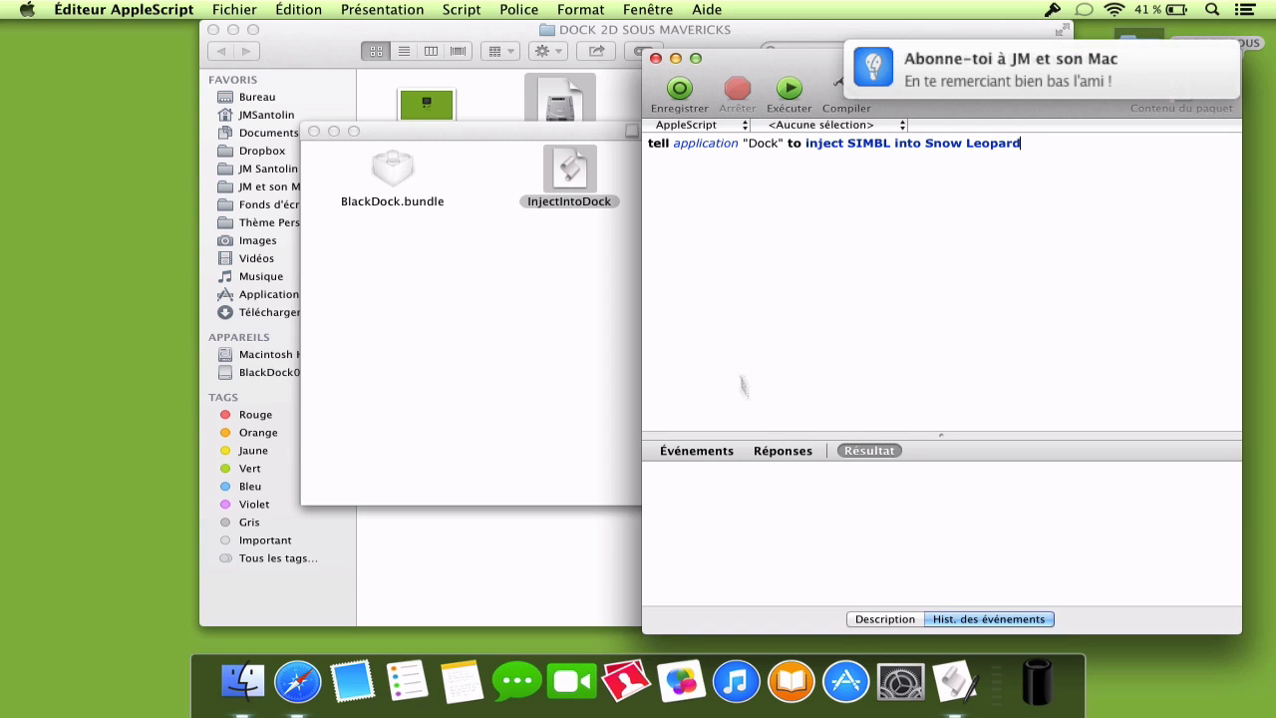
pyautogui.press('super+q')
pyautogui.click(765, 410)
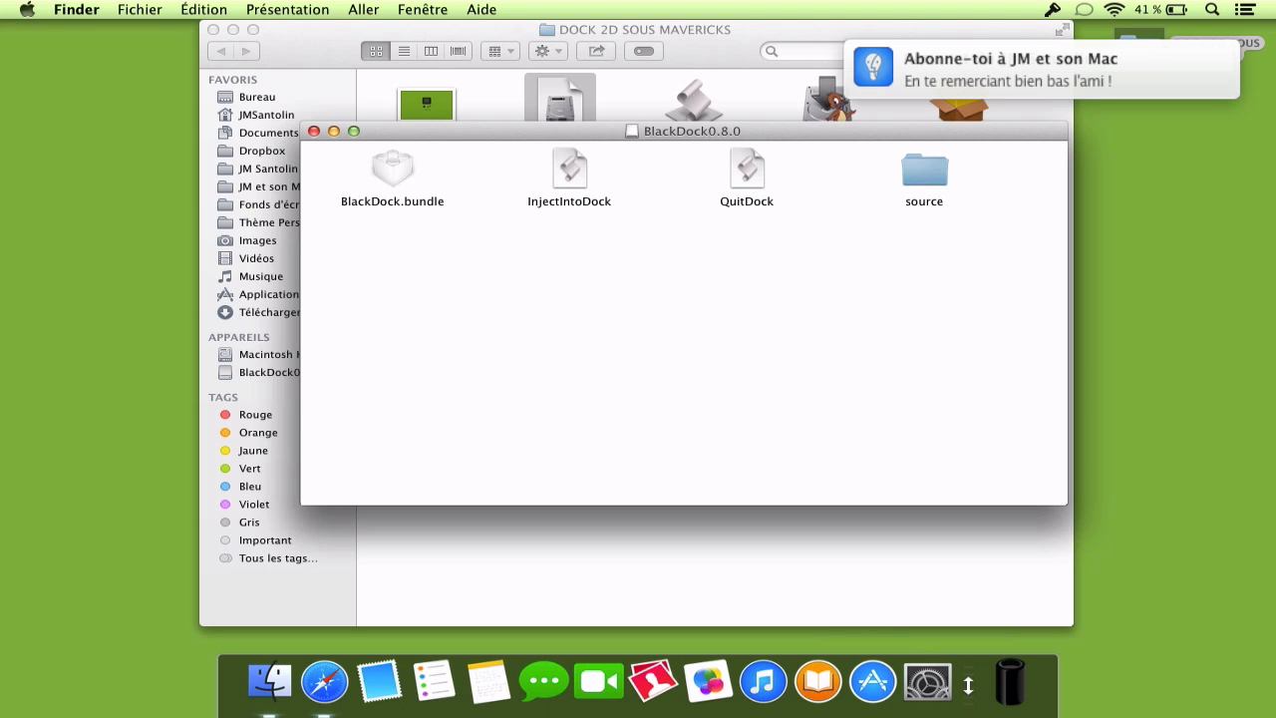
# Enlarge the Dock slightly and set its position on screen to À gauche.
pyautogui.moveTo(967, 685)
pyautogui.mouseDown()
pyautogui.moveTo(976, 653)
pyautogui.moveTo(965, 681)
pyautogui.mouseUp()
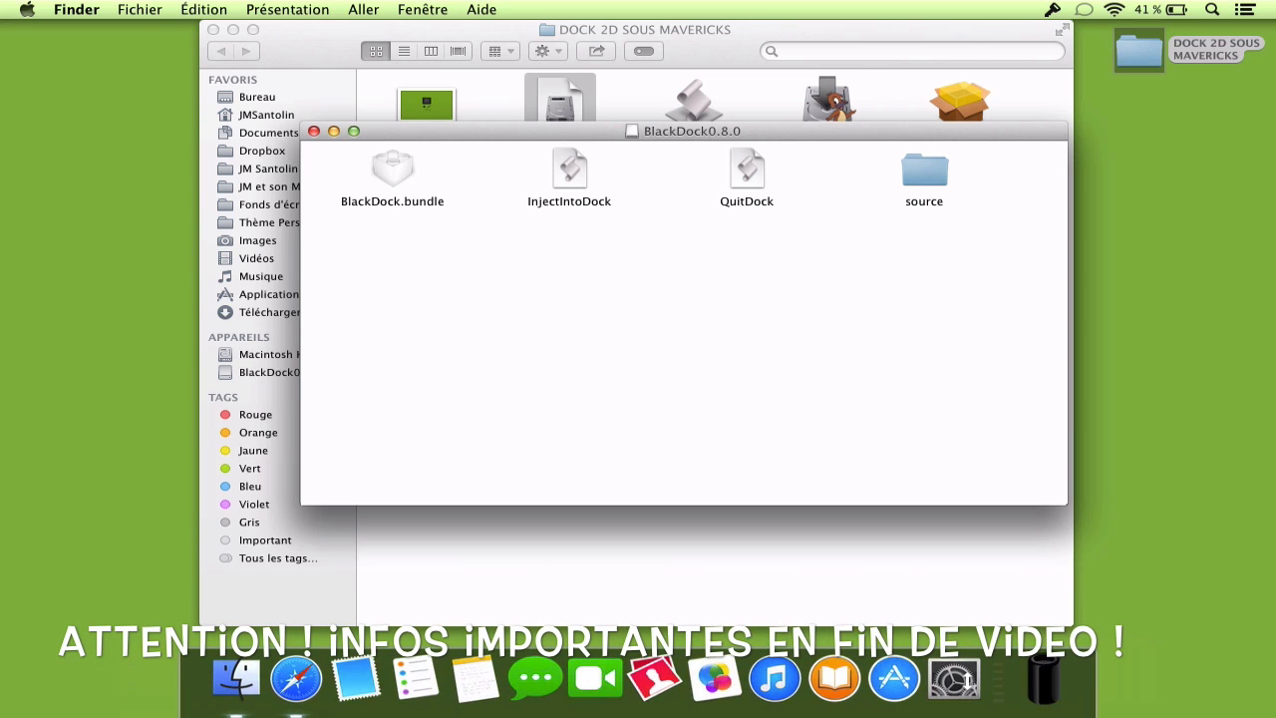
pyautogui.rightClick(999, 680)
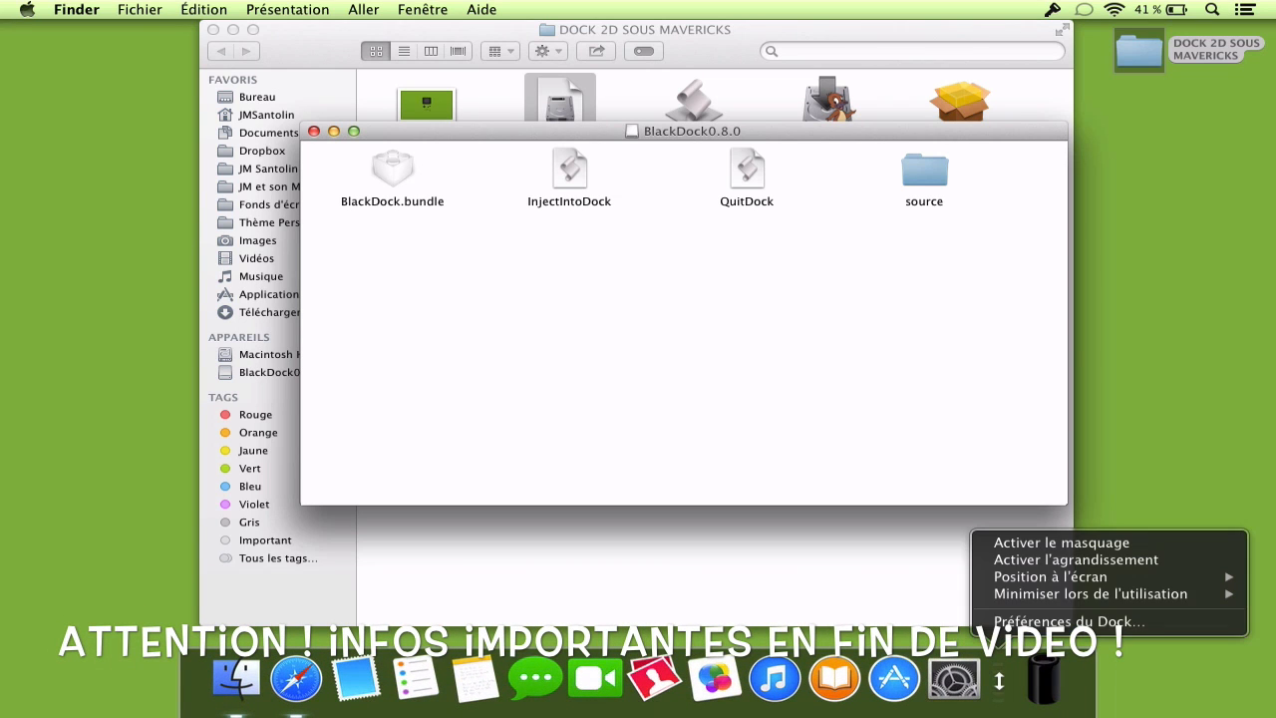
pyautogui.moveTo(1037, 580)
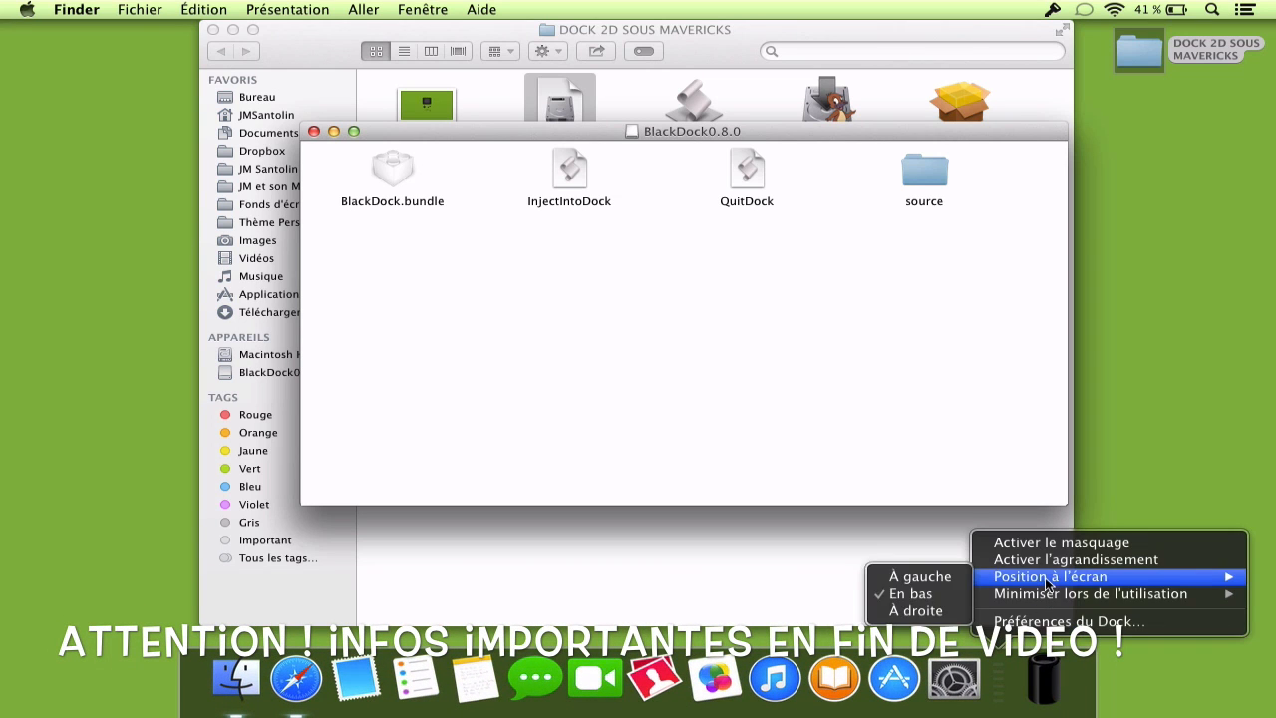
pyautogui.click(944, 576)
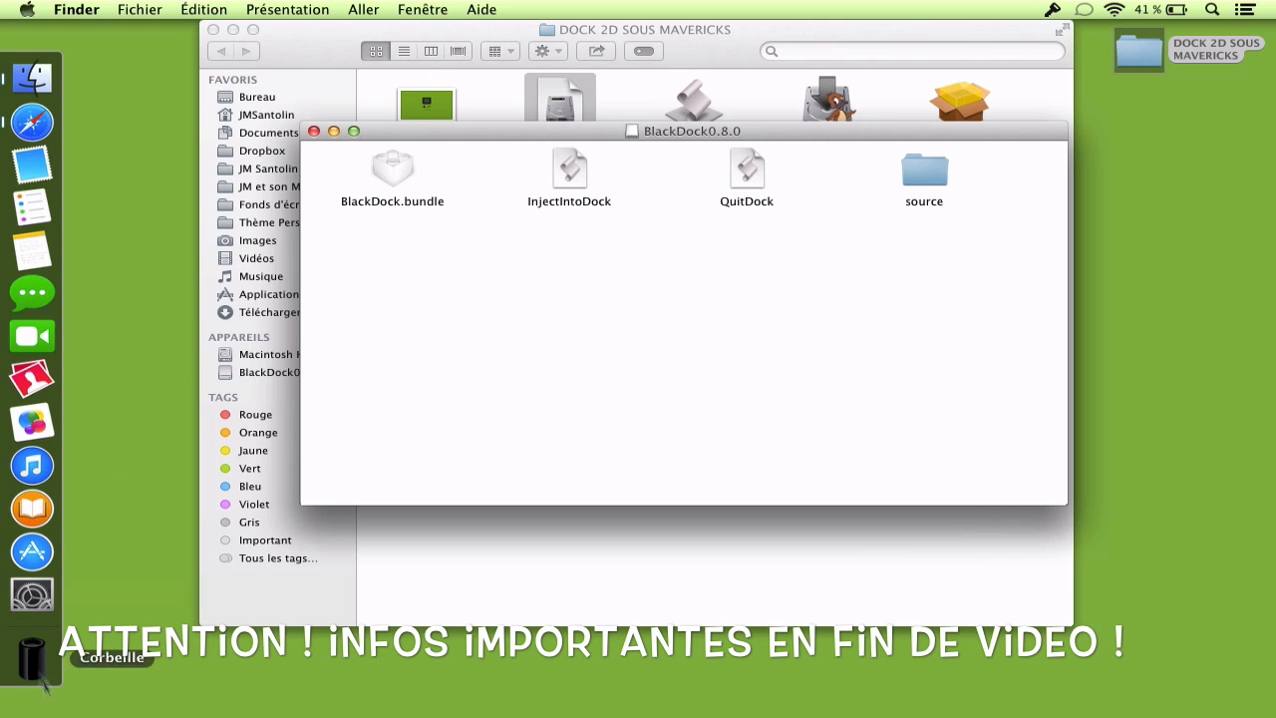
# Set the Dock's position on screen back to En bas.
pyautogui.rightClick(34, 628)
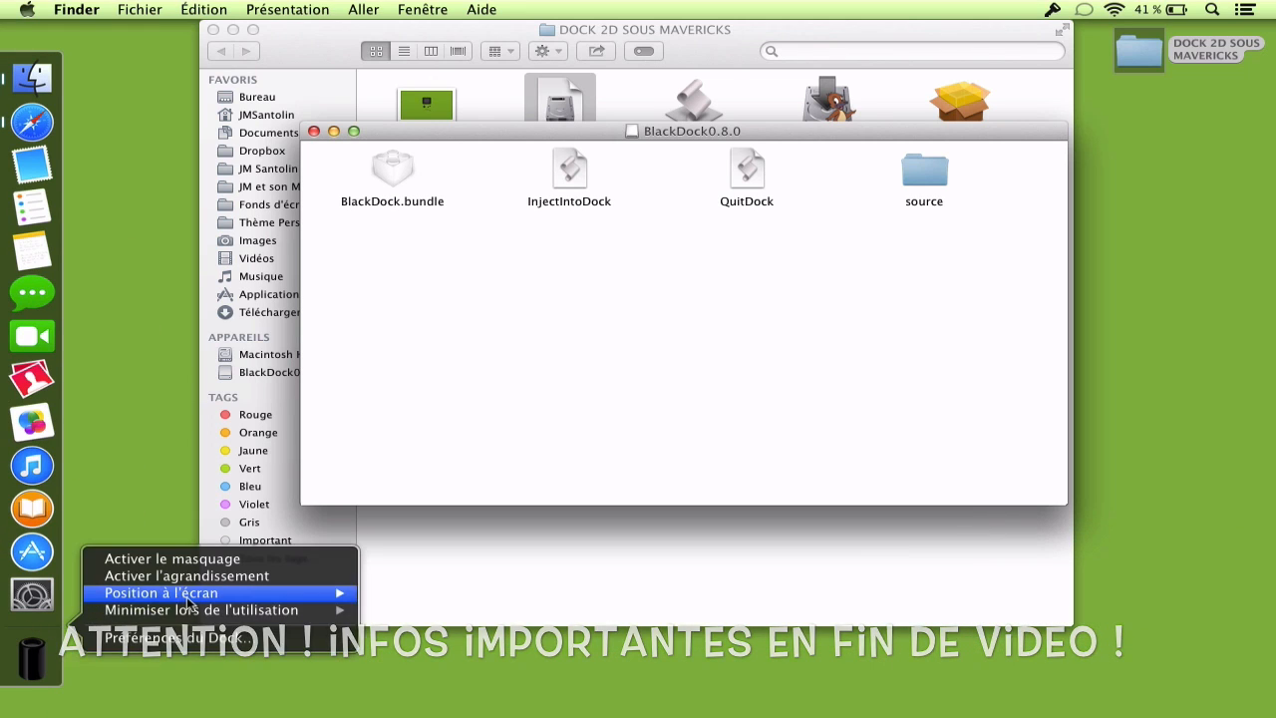
pyautogui.moveTo(329, 592)
pyautogui.click(430, 605)
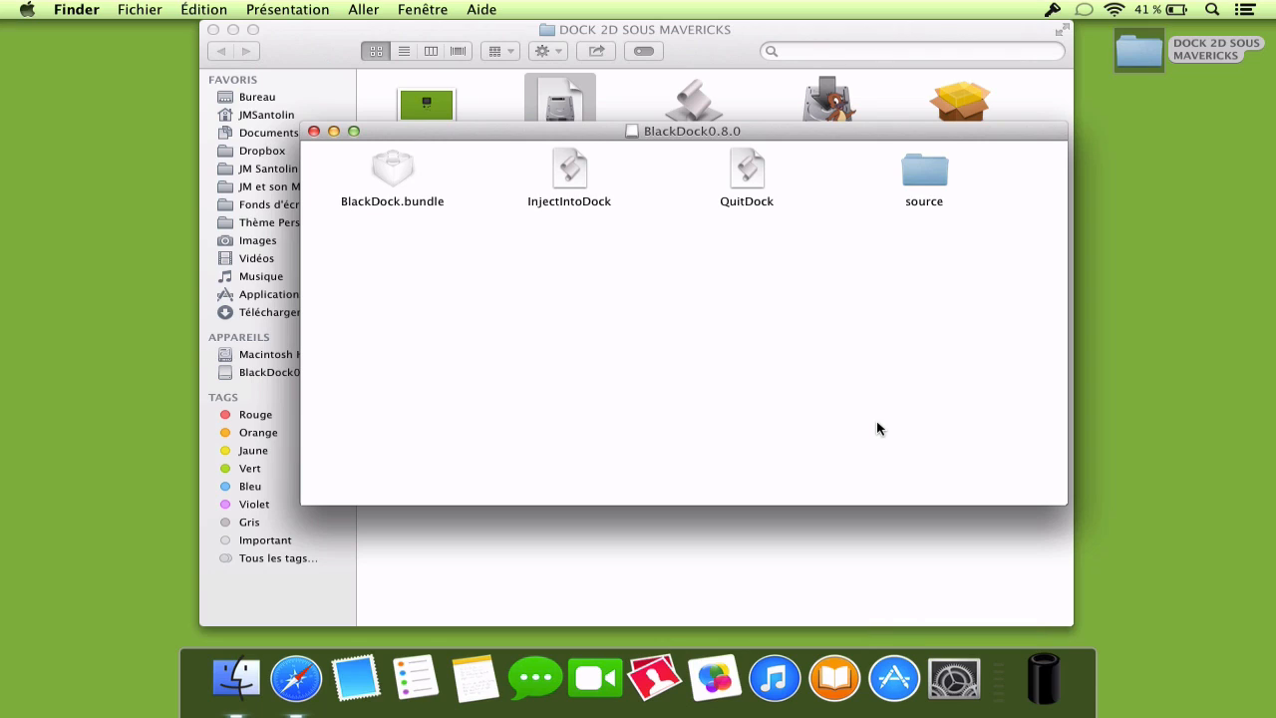
# Open the QuitDock script in Éditeur AppleScript, run it to restart the Dock, and close its window.
pyautogui.doubleClick(747, 175)
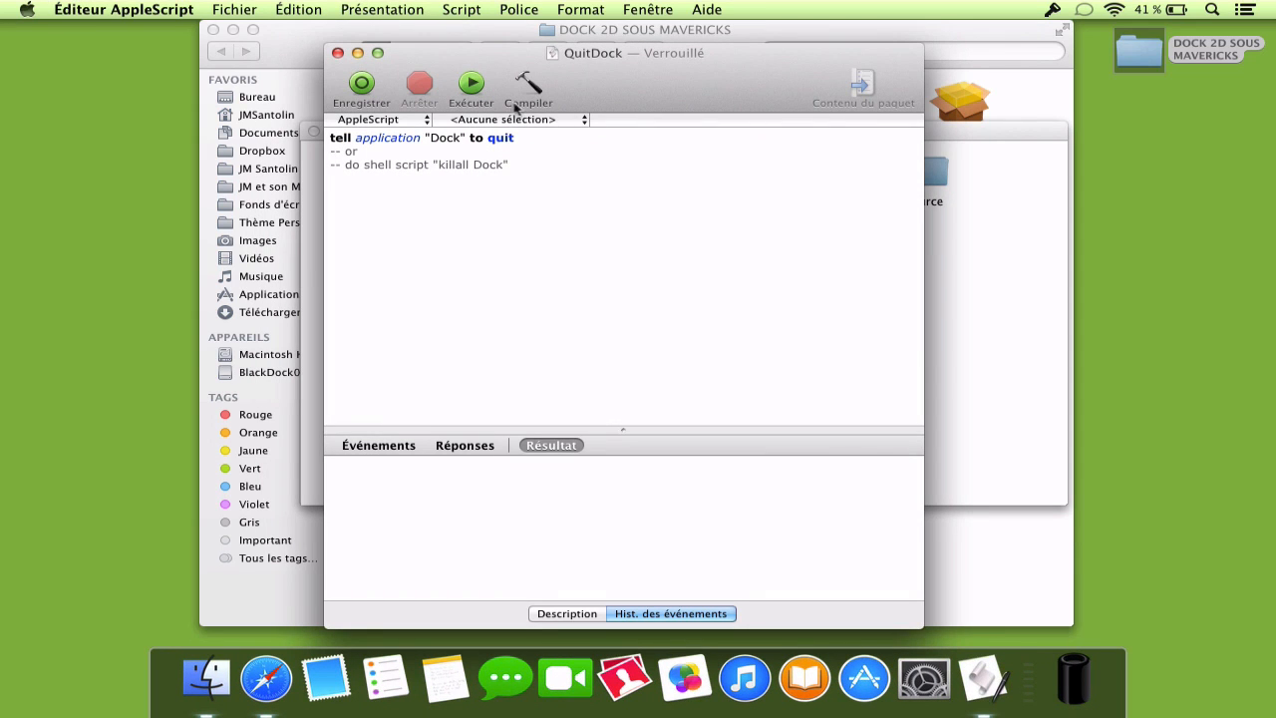
pyautogui.click(471, 85)
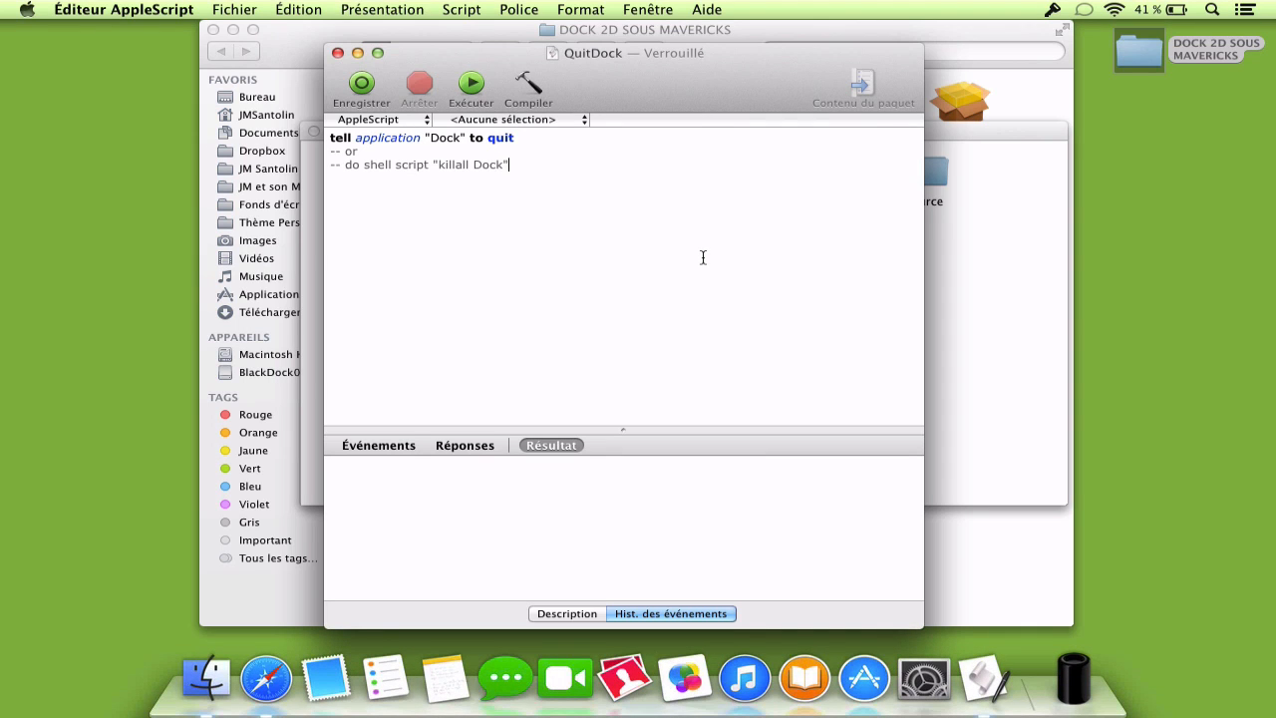
pyautogui.click(338, 53)
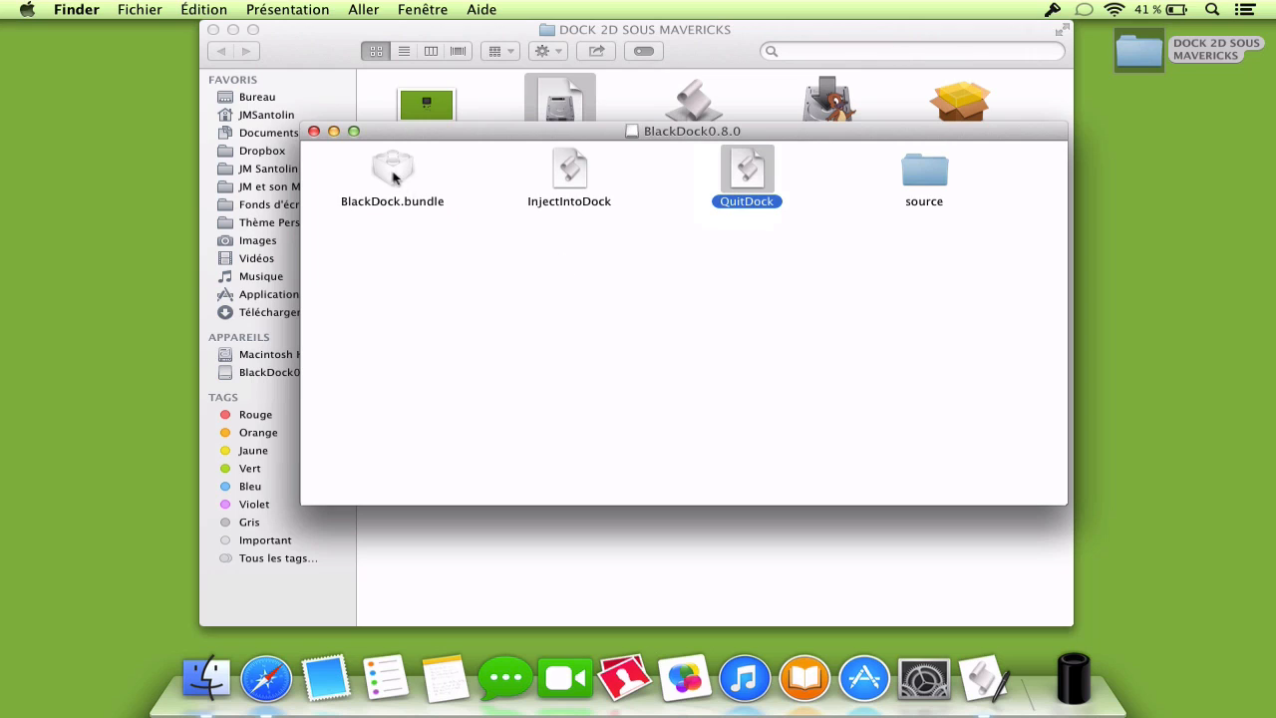
pyautogui.click(394, 177)
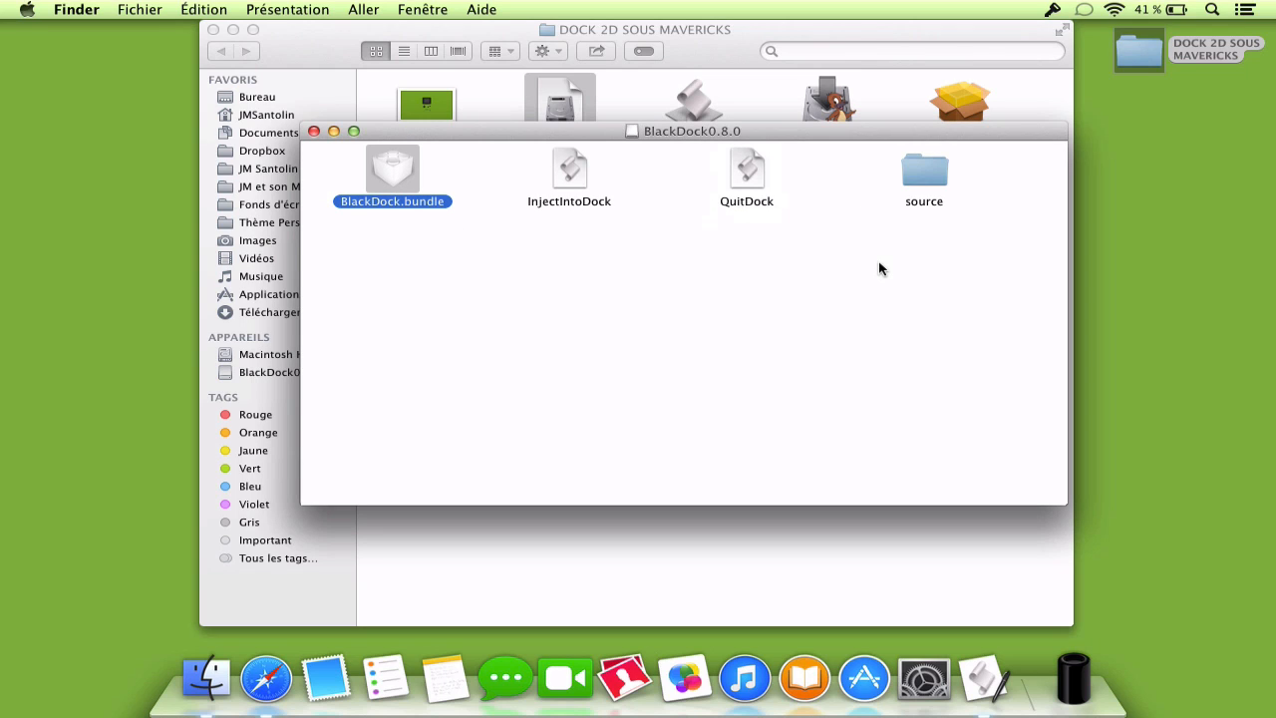
pyautogui.click(562, 168)
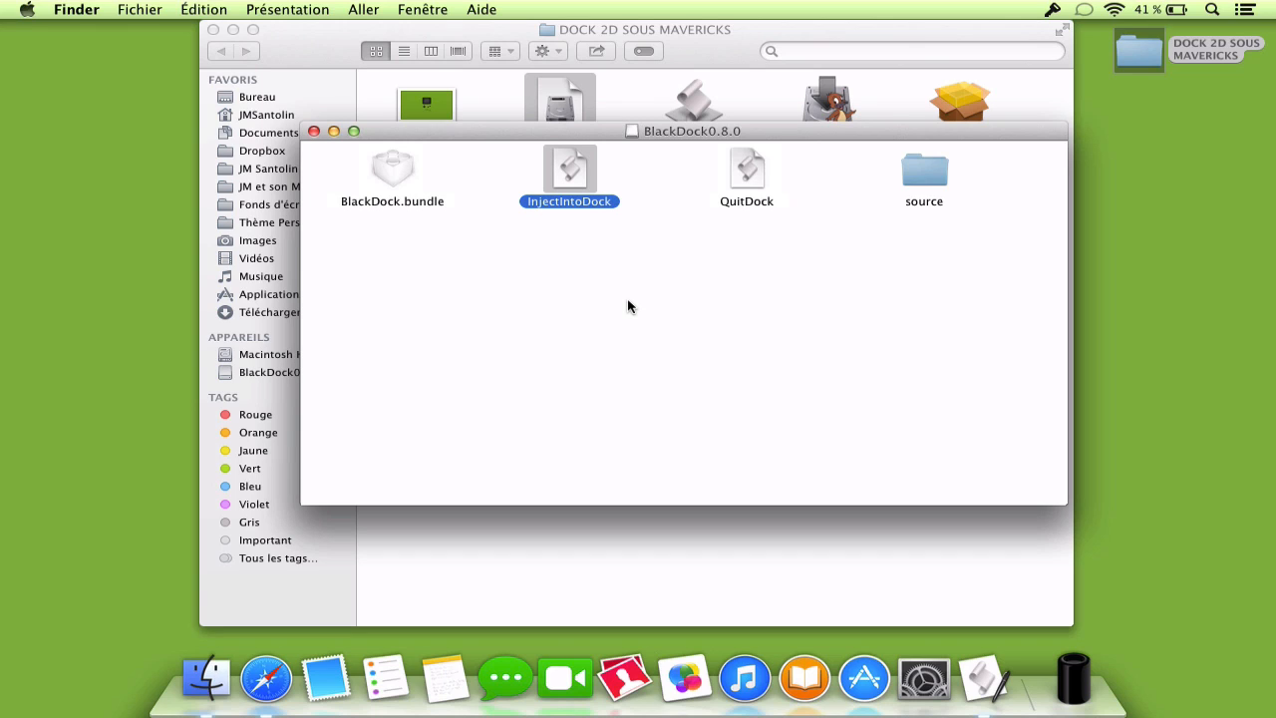
pyautogui.click(733, 188)
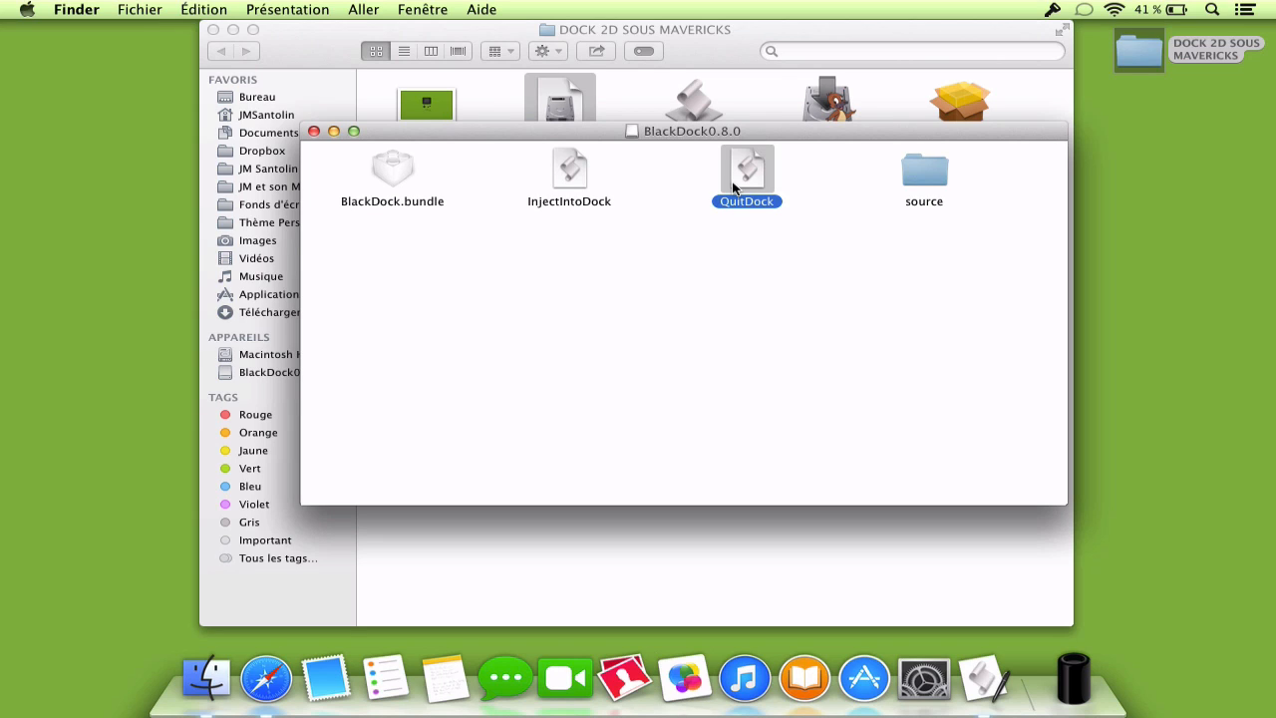
# Reopen the InjectIntoDock script, run it to apply BlackDock again, and close its window.
pyautogui.doubleClick(570, 167)
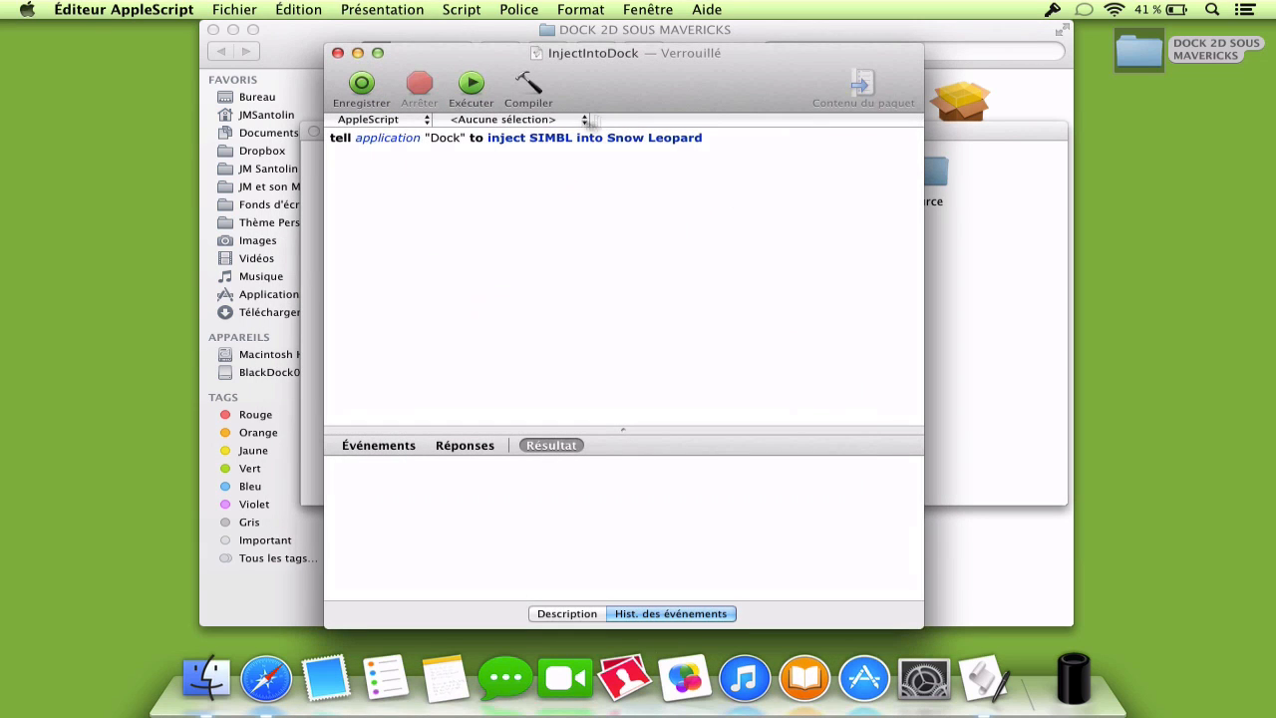
pyautogui.click(473, 86)
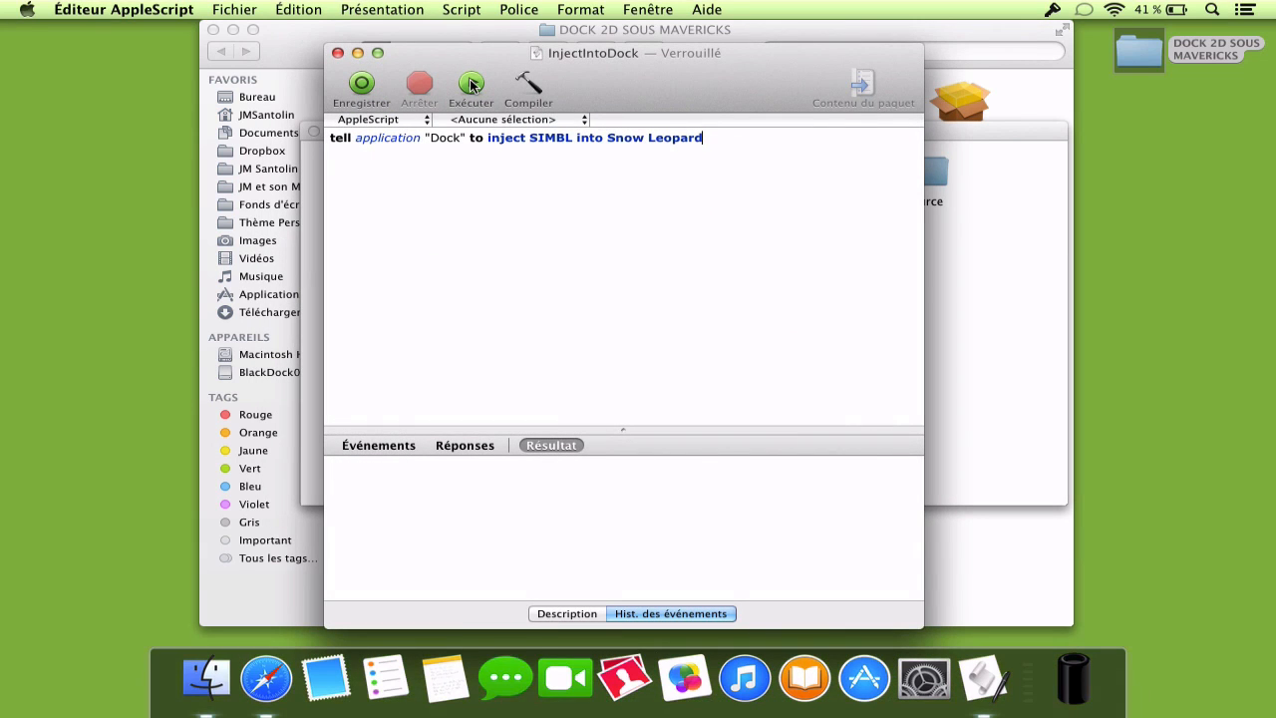
pyautogui.click(338, 53)
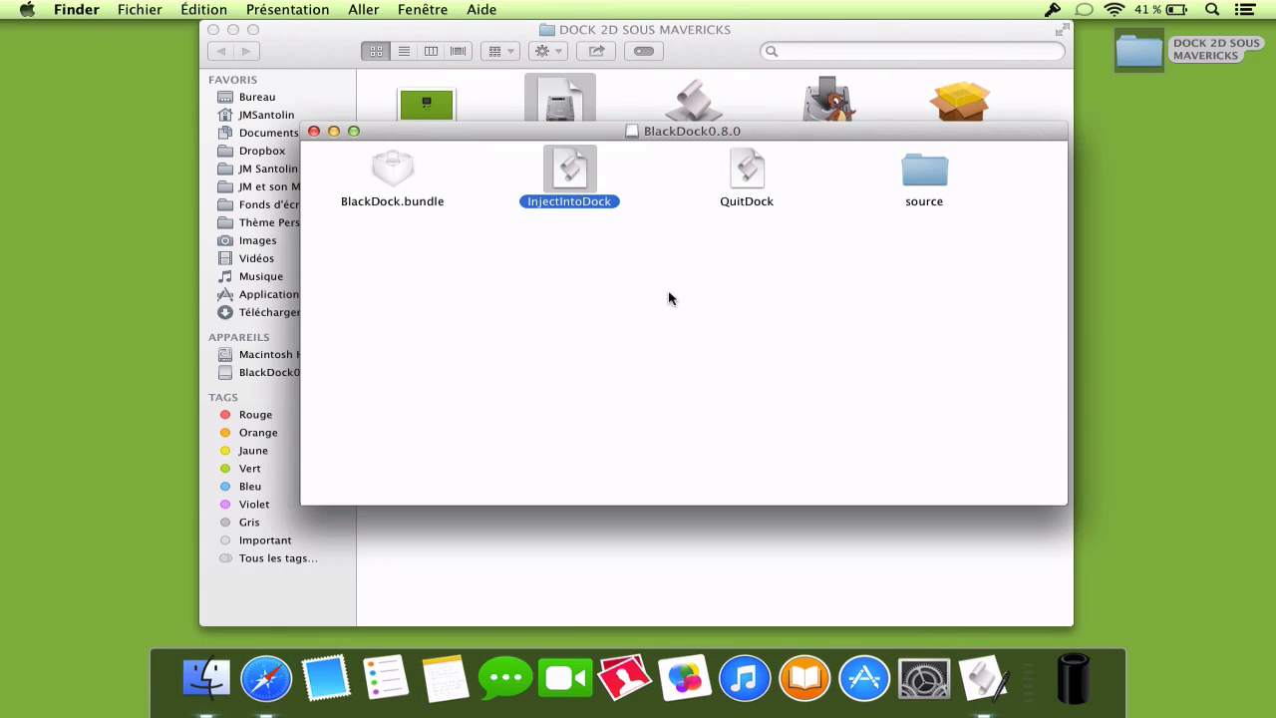
# Open the QuitDock script to examine its commented killall Dock line, and close it without running it.
pyautogui.doubleClick(740, 175)
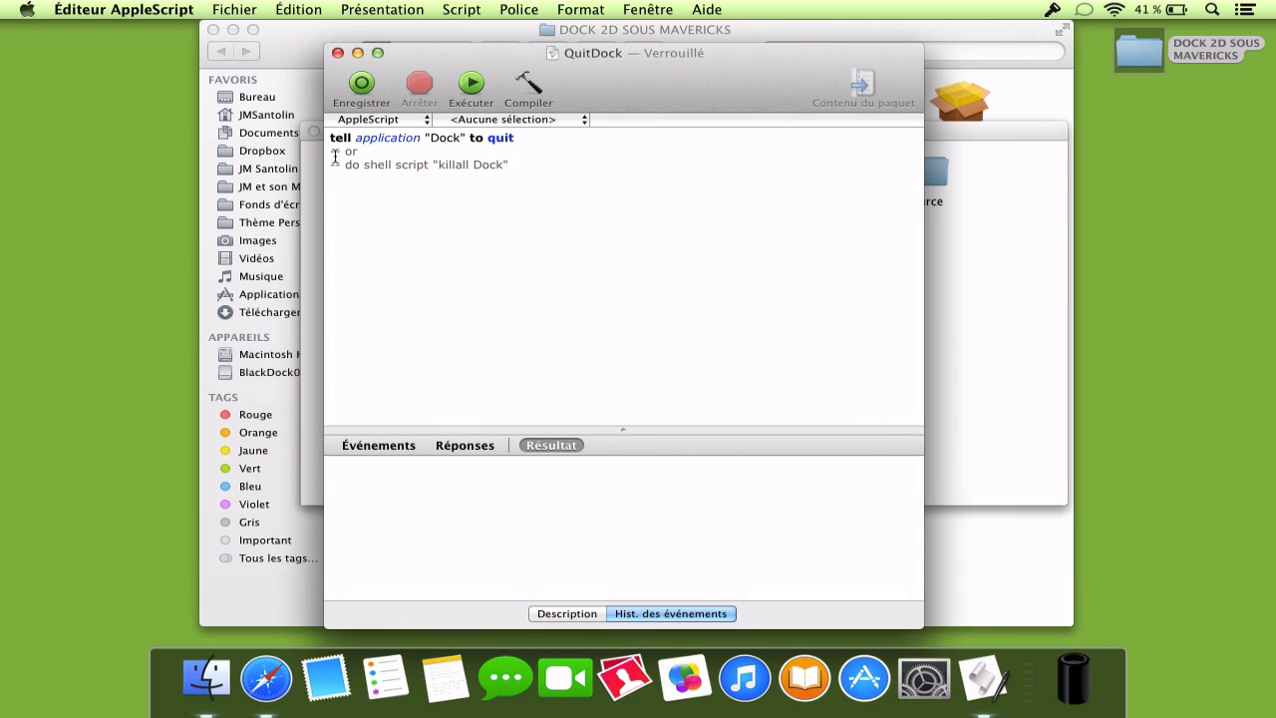
pyautogui.moveTo(437, 164); pyautogui.dragTo(505, 165)
pyautogui.click(589, 179)
pyautogui.click(337, 53)
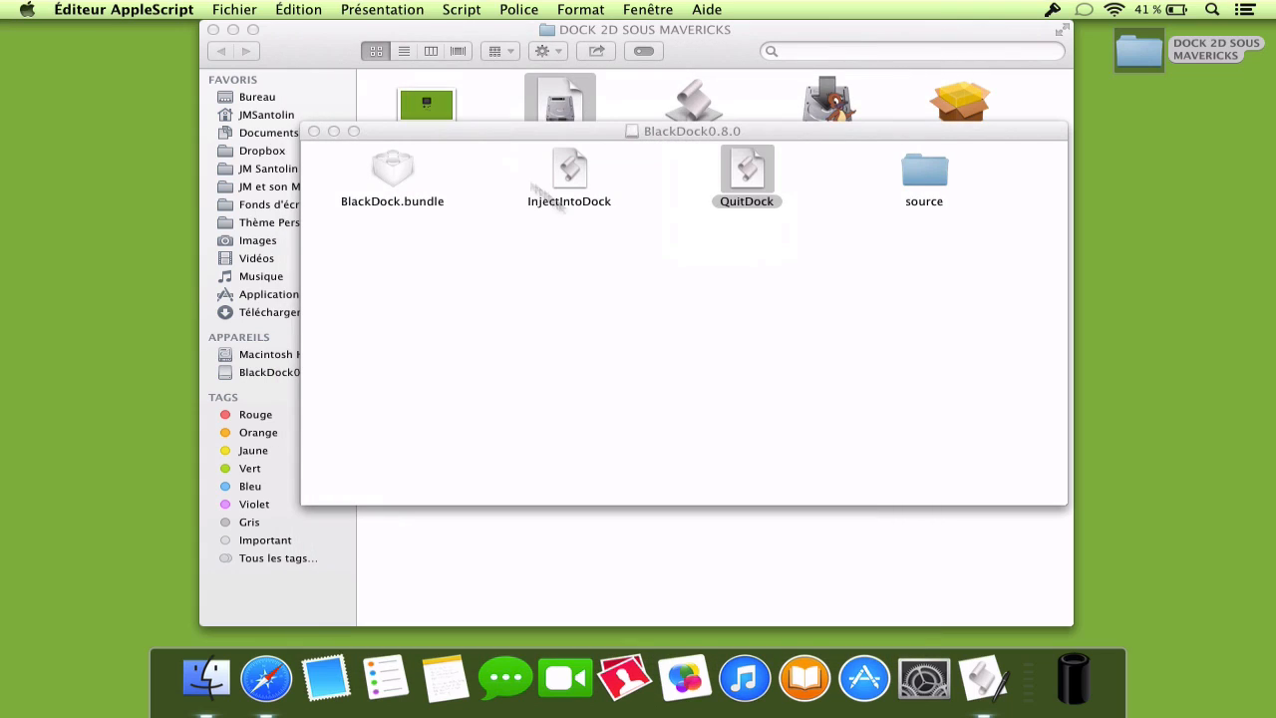
# Close the BlackDock0.8.0 window and clear the file selection in the DOCK 2D SOUS MAVERICKS folder.
pyautogui.click(643, 284)
pyautogui.click(643, 285)
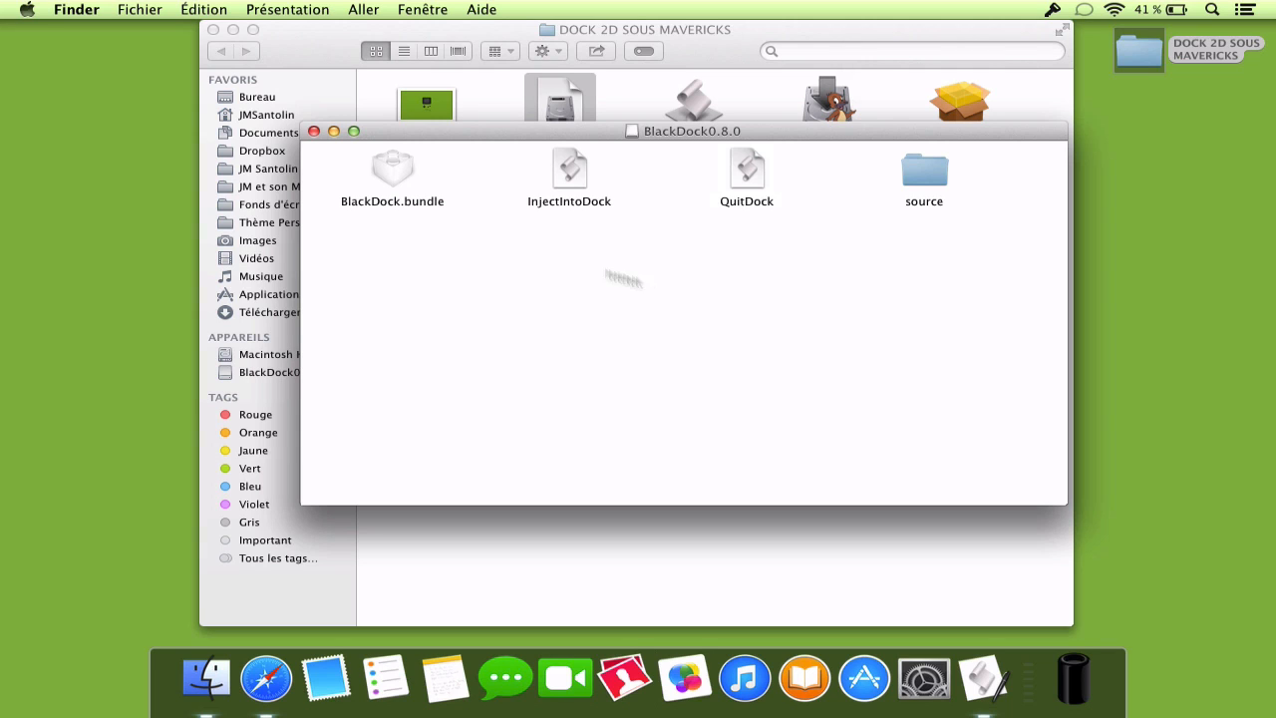
pyautogui.click(313, 130)
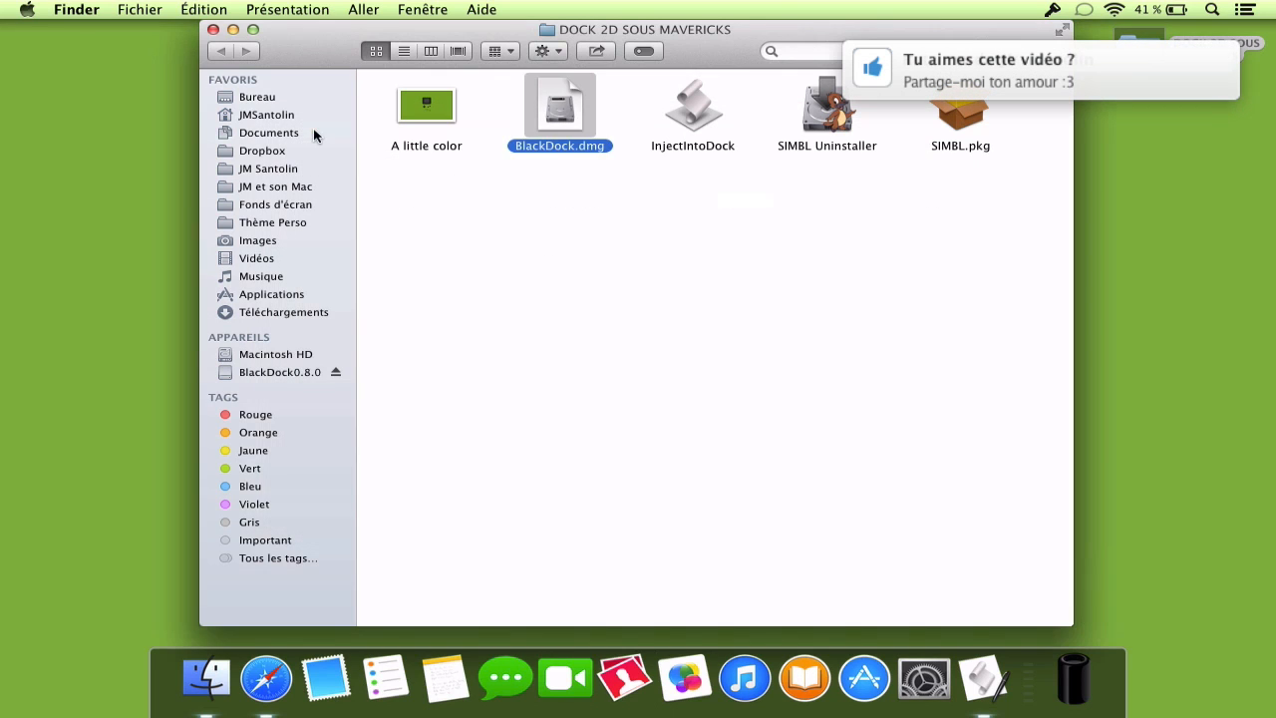
pyautogui.click(657, 302)
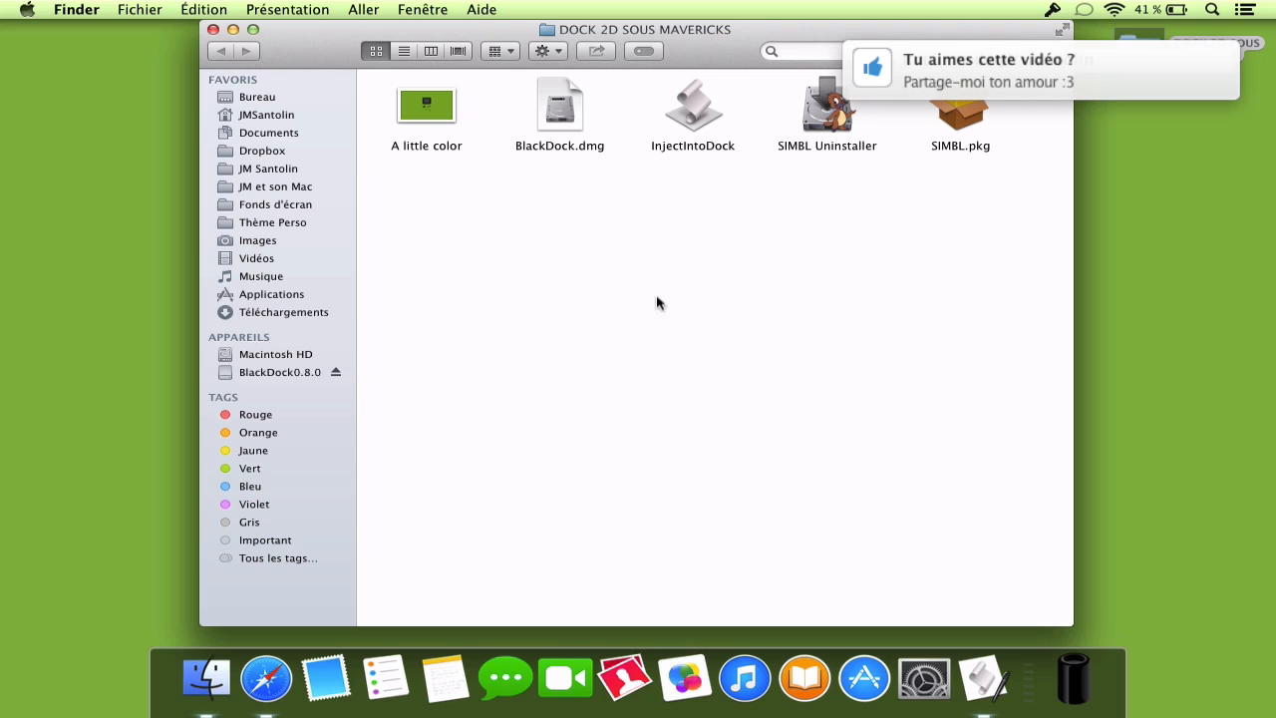
pyautogui.click(697, 122)
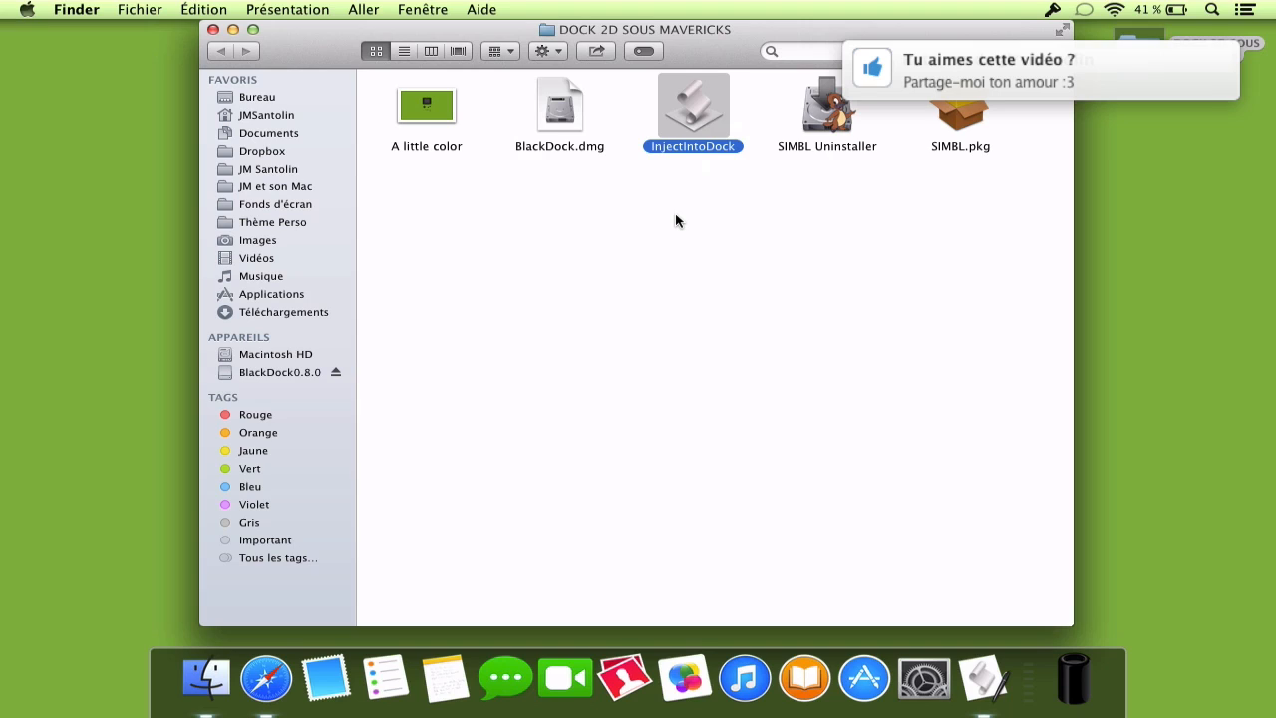
pyautogui.click(849, 420)
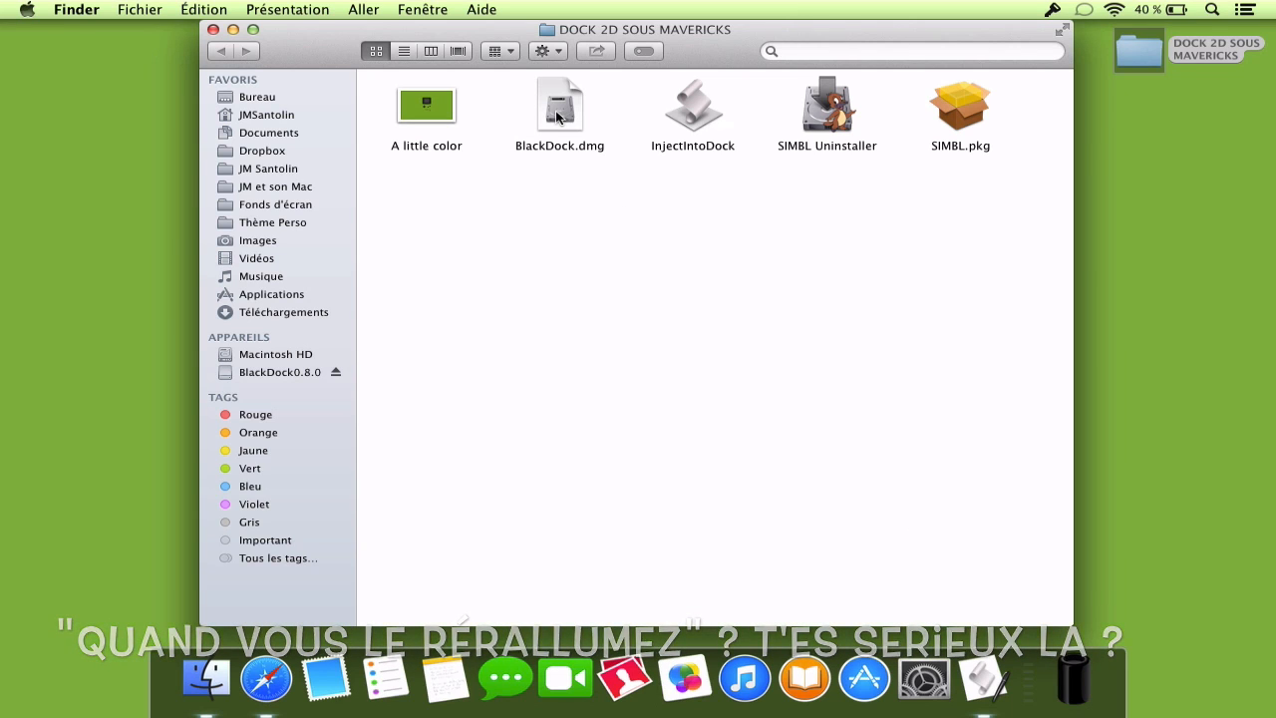
# View the BlackDock0.8.0 volume and its InjectIntoDock script in a new Finder tab, and return to the DOCK 2D SOUS MAVERICKS tab.
pyautogui.press('super+t')
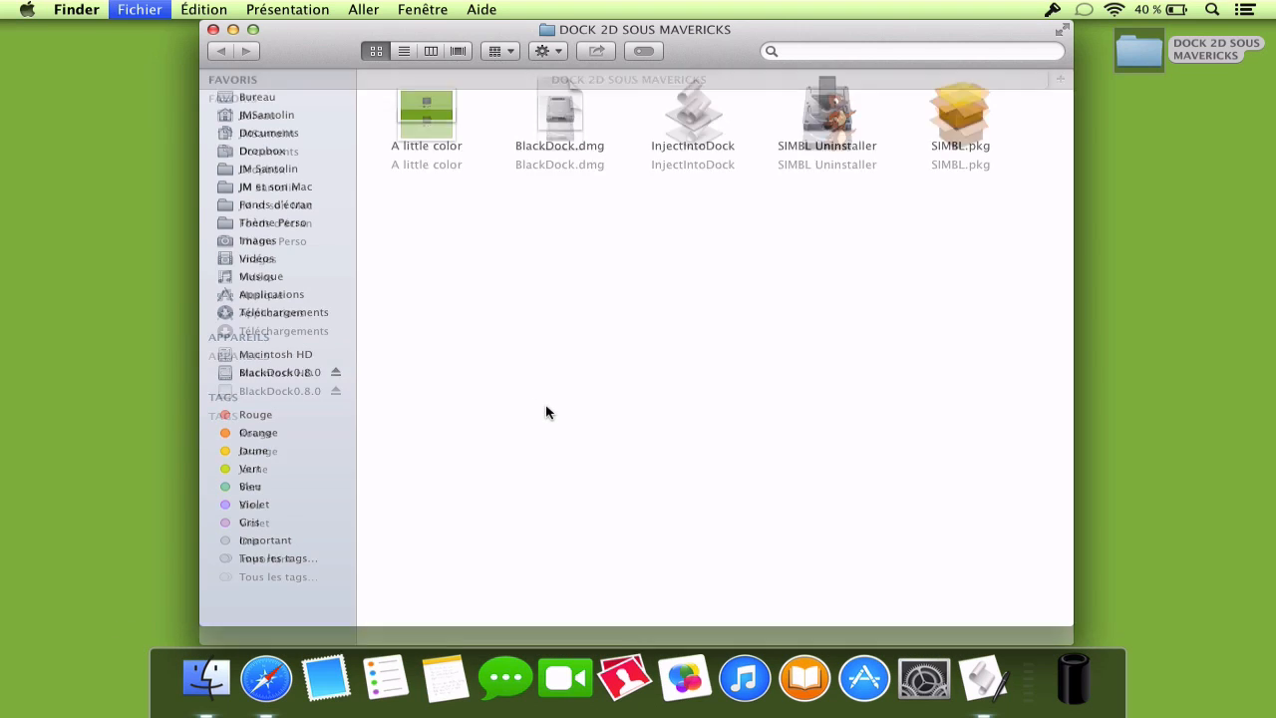
pyautogui.doubleClick(421, 123)
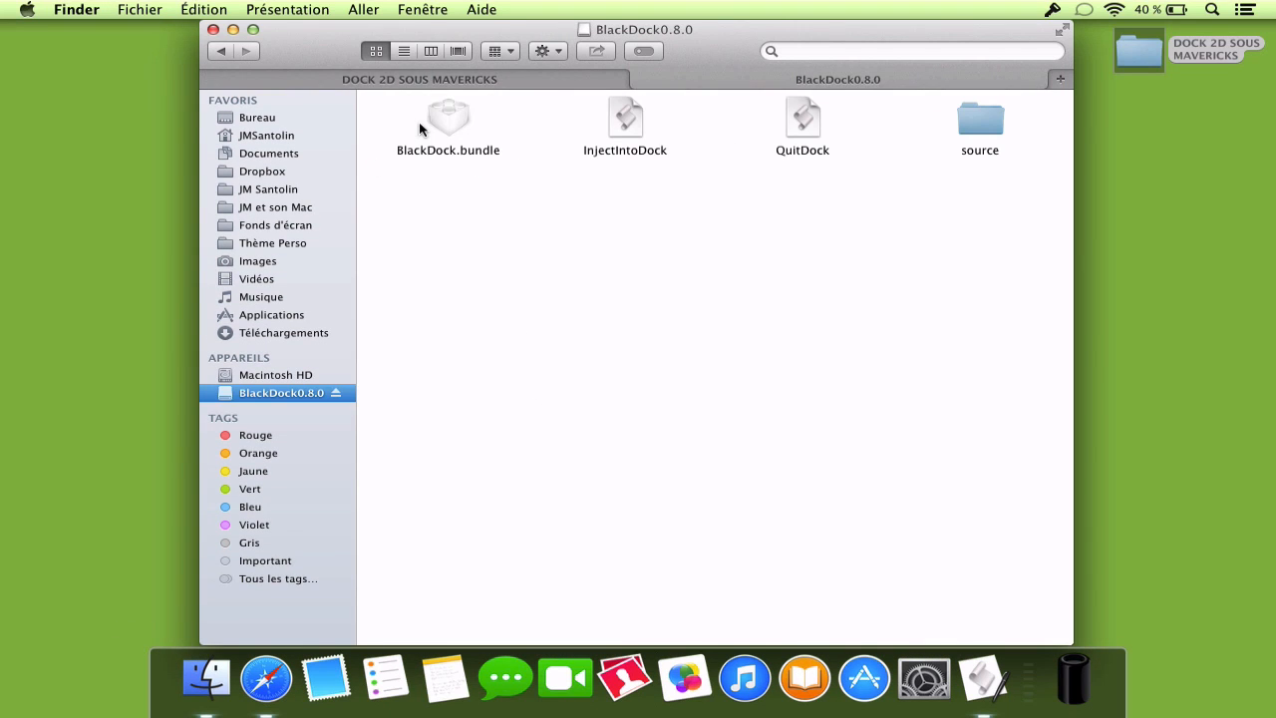
pyautogui.click(644, 126)
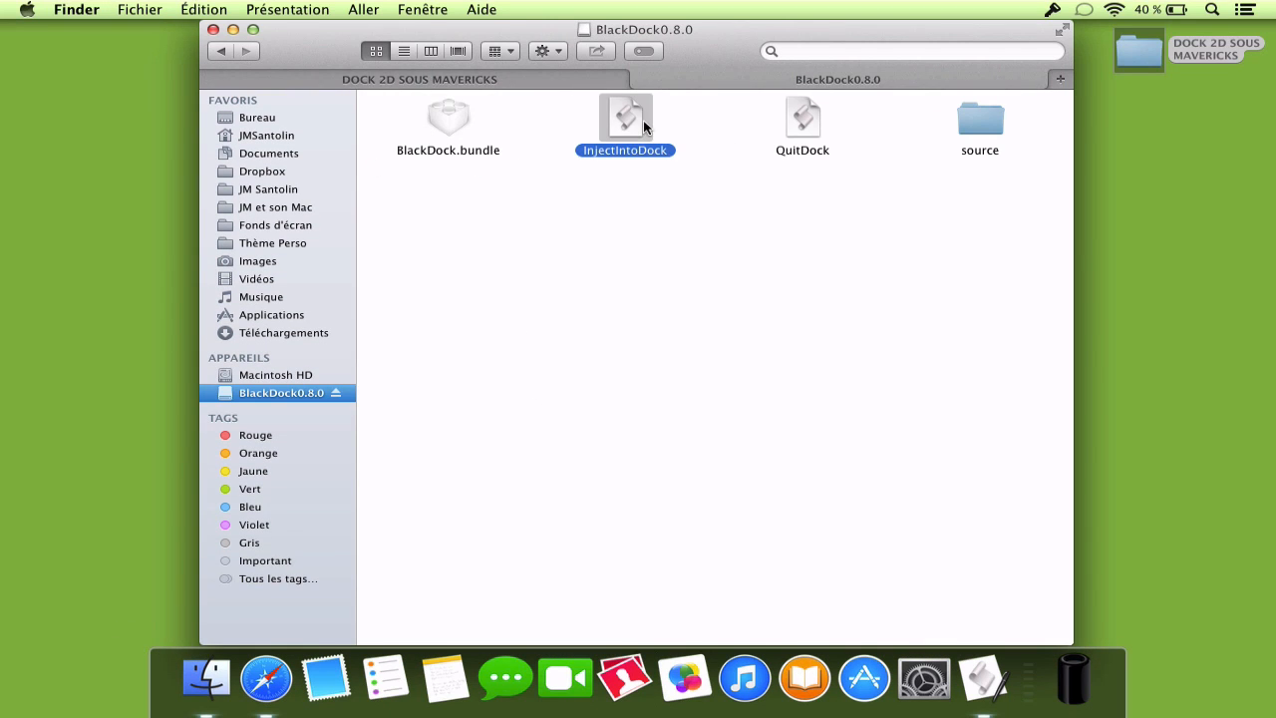
pyautogui.click(709, 257)
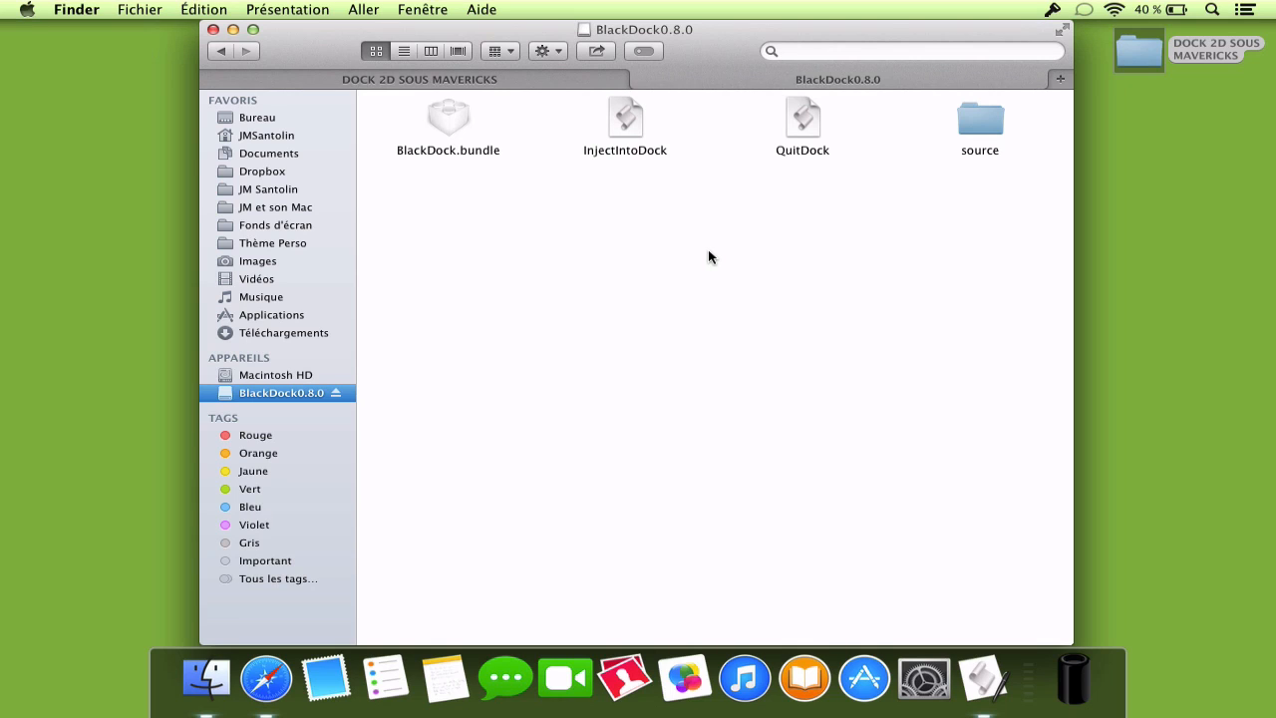
pyautogui.click(565, 80)
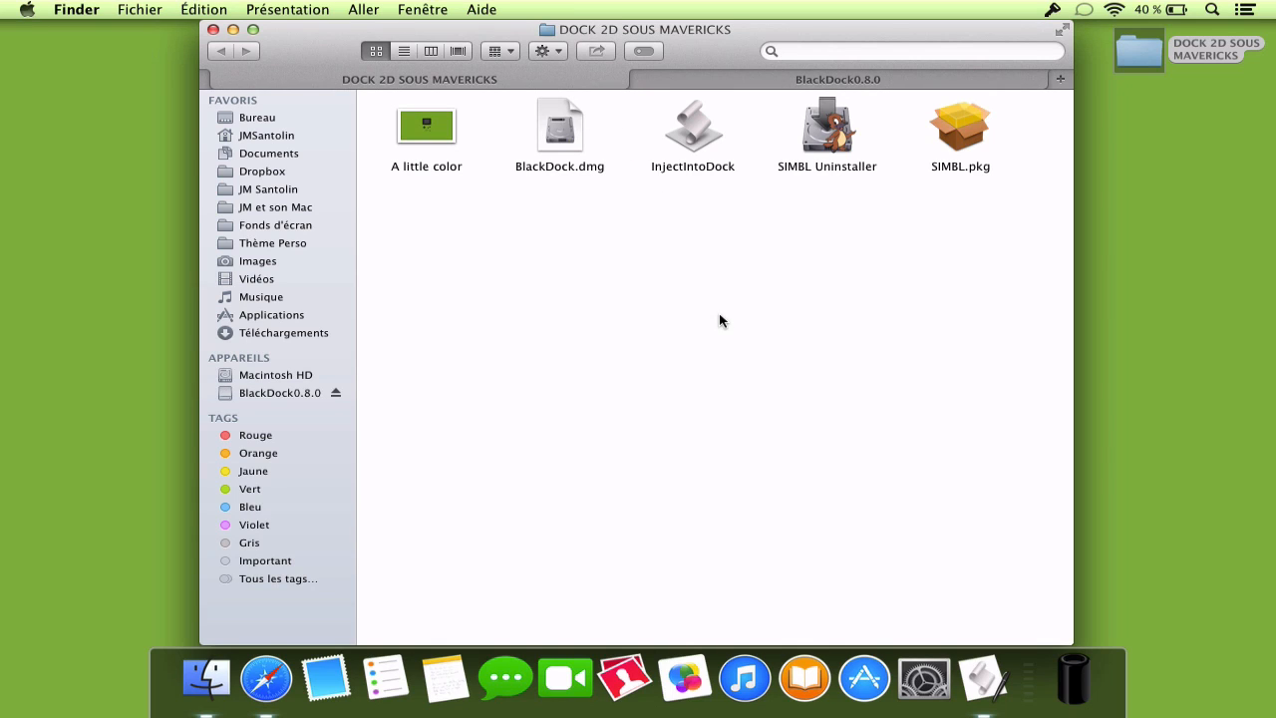
# Show the current user's login items (Ouverture) in the Utilisateurs et groupes system preferences and move that window clear of the folder's files.
pyautogui.click(917, 686)
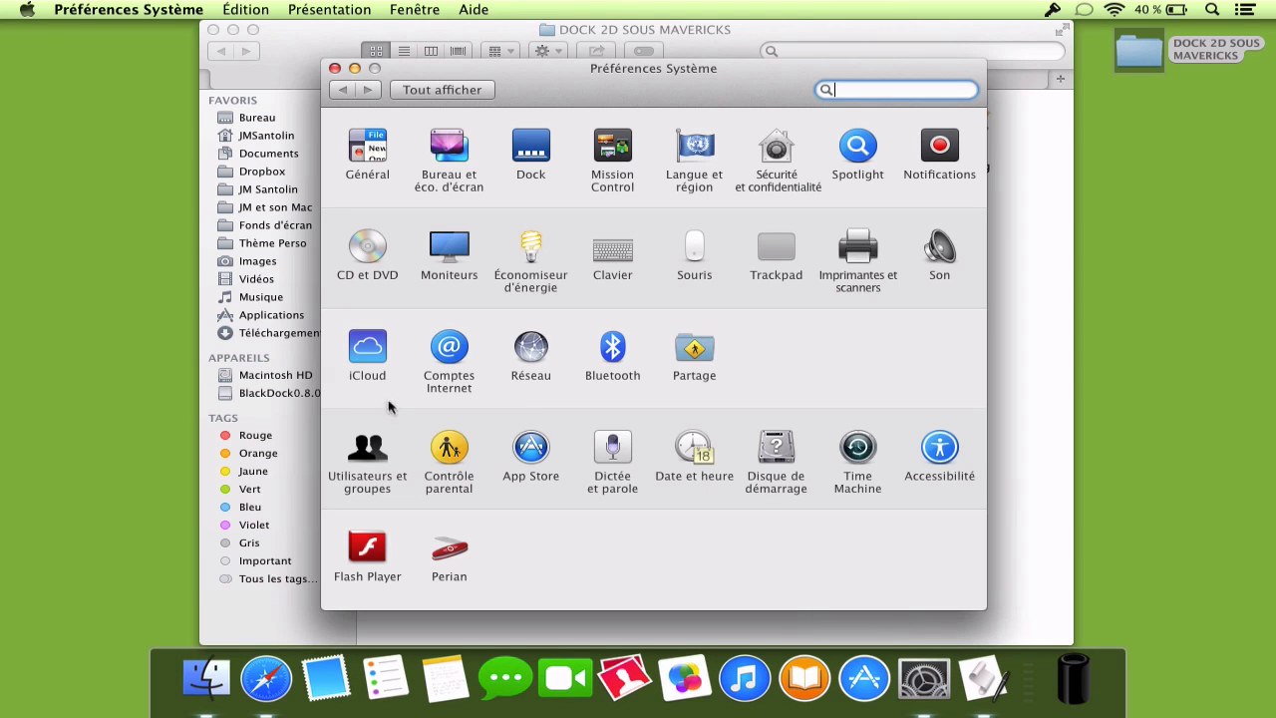
pyautogui.click(387, 465)
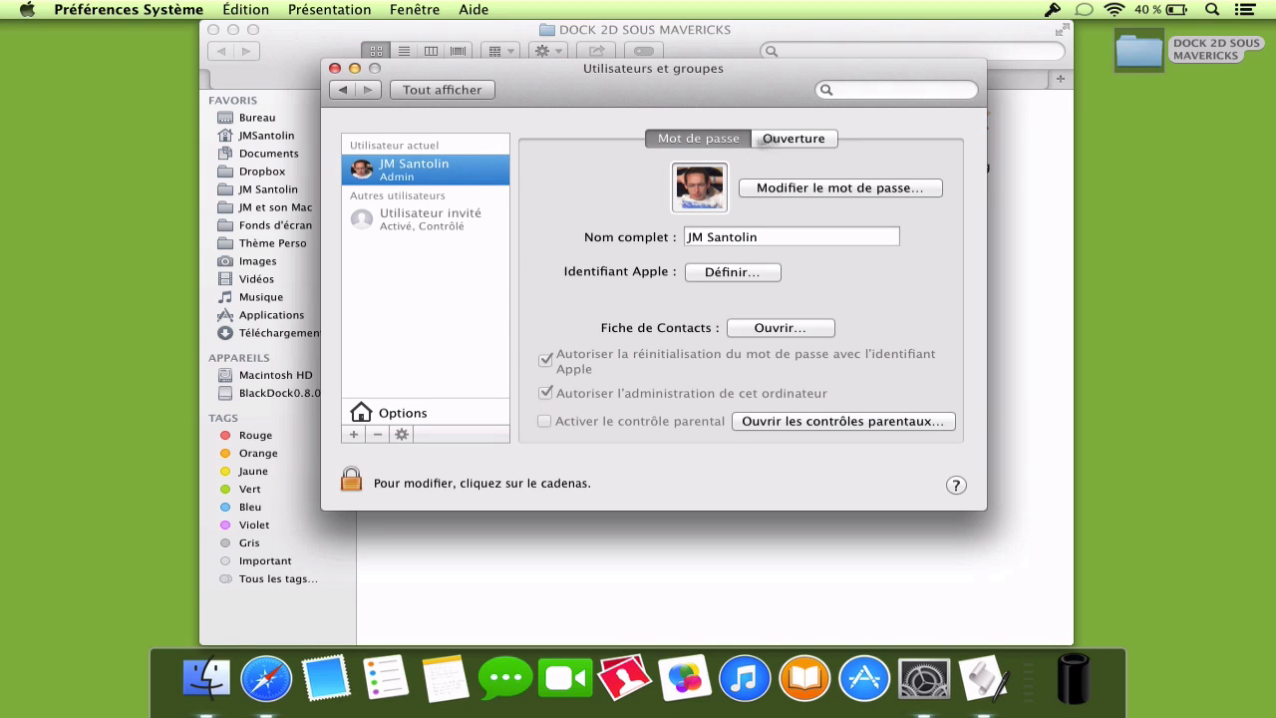
pyautogui.click(806, 136)
pyautogui.moveTo(701, 76); pyautogui.dragTo(983, 128)
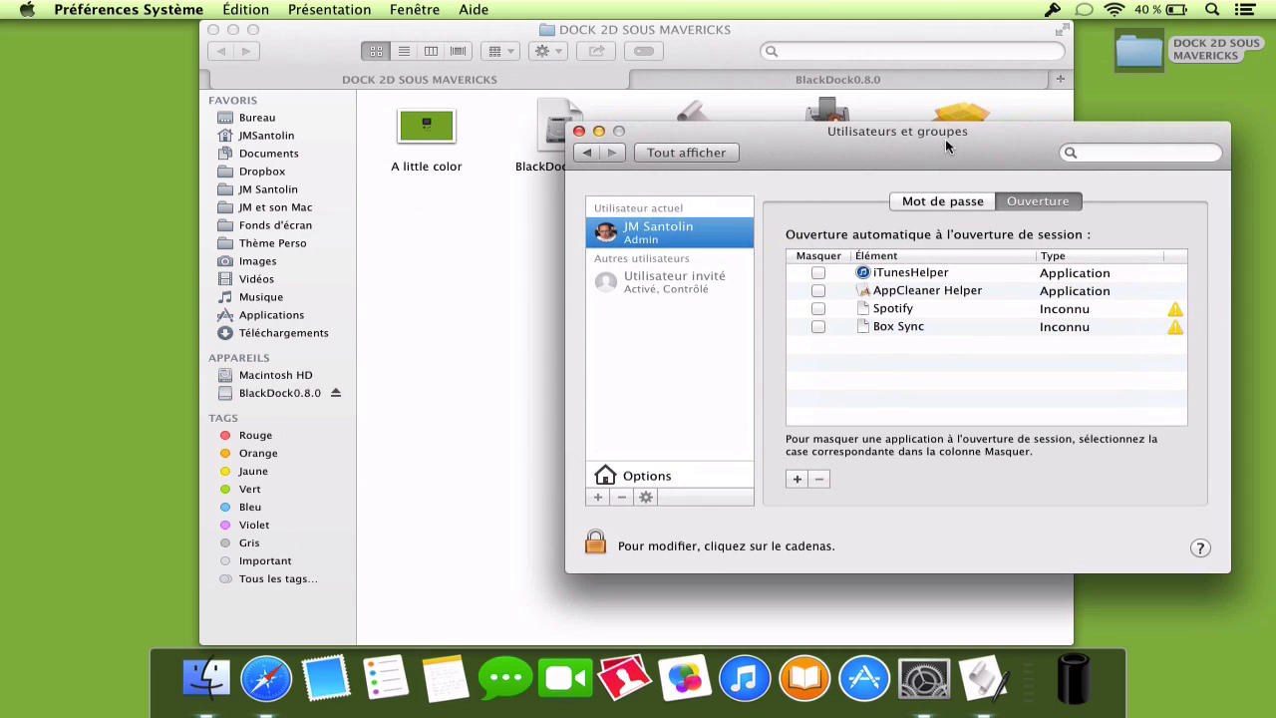
# Add InjectIntoDock from the DOCK 2D SOUS MAVERICKS folder to the items opened automatically at login, and close the Utilisateurs et groupes window.
pyautogui.click(751, 26)
pyautogui.moveTo(710, 34); pyautogui.dragTo(527, 32)
pyautogui.click(503, 128)
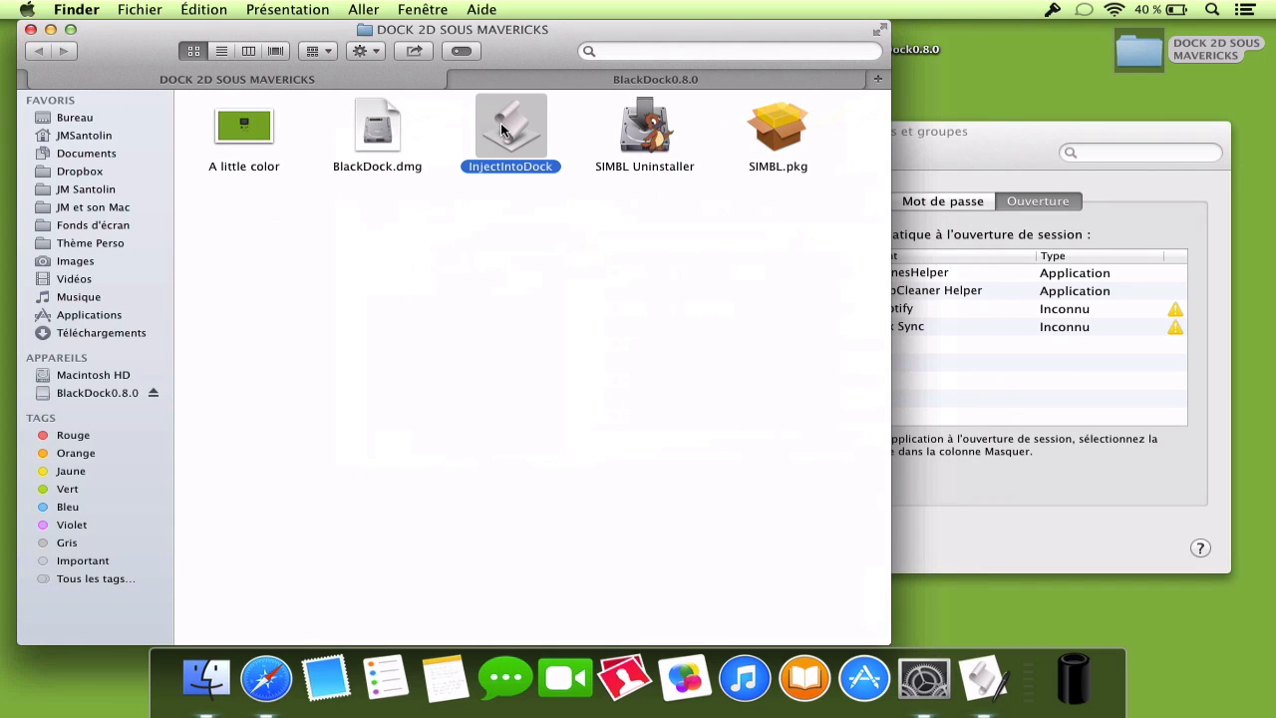
pyautogui.moveTo(504, 128); pyautogui.dragTo(1046, 351)
pyautogui.click(1050, 383)
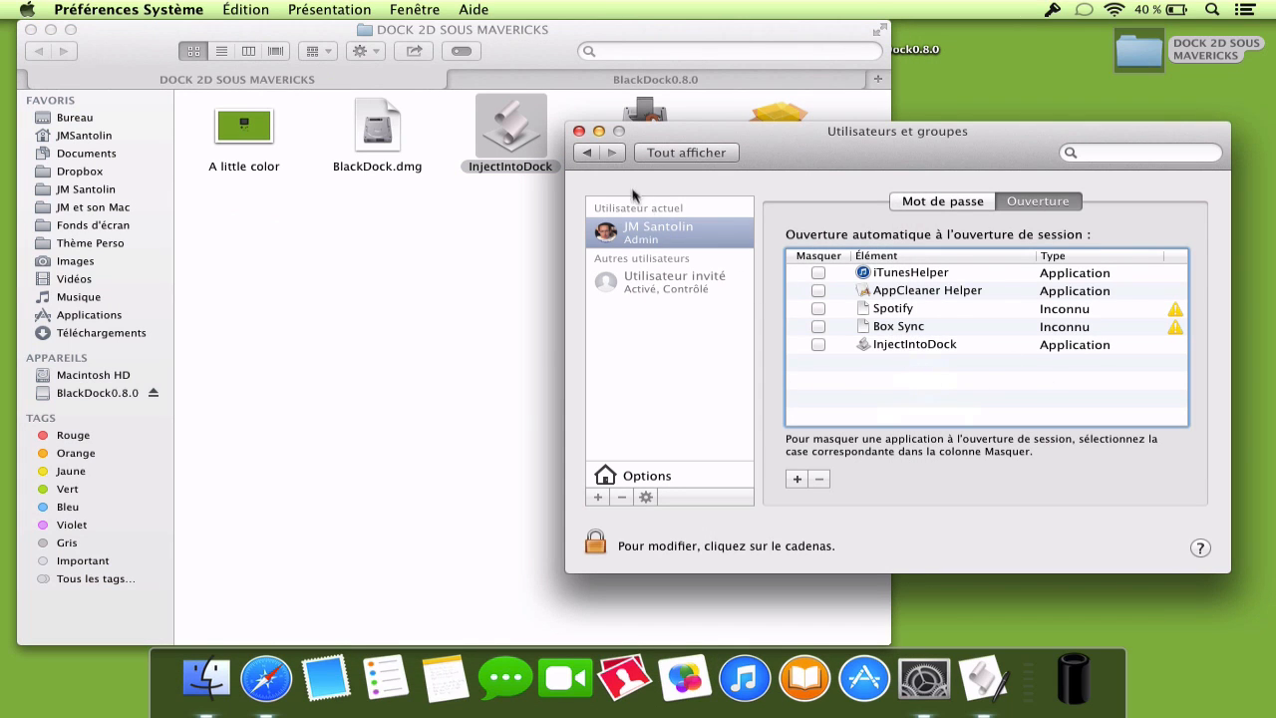
pyautogui.click(579, 130)
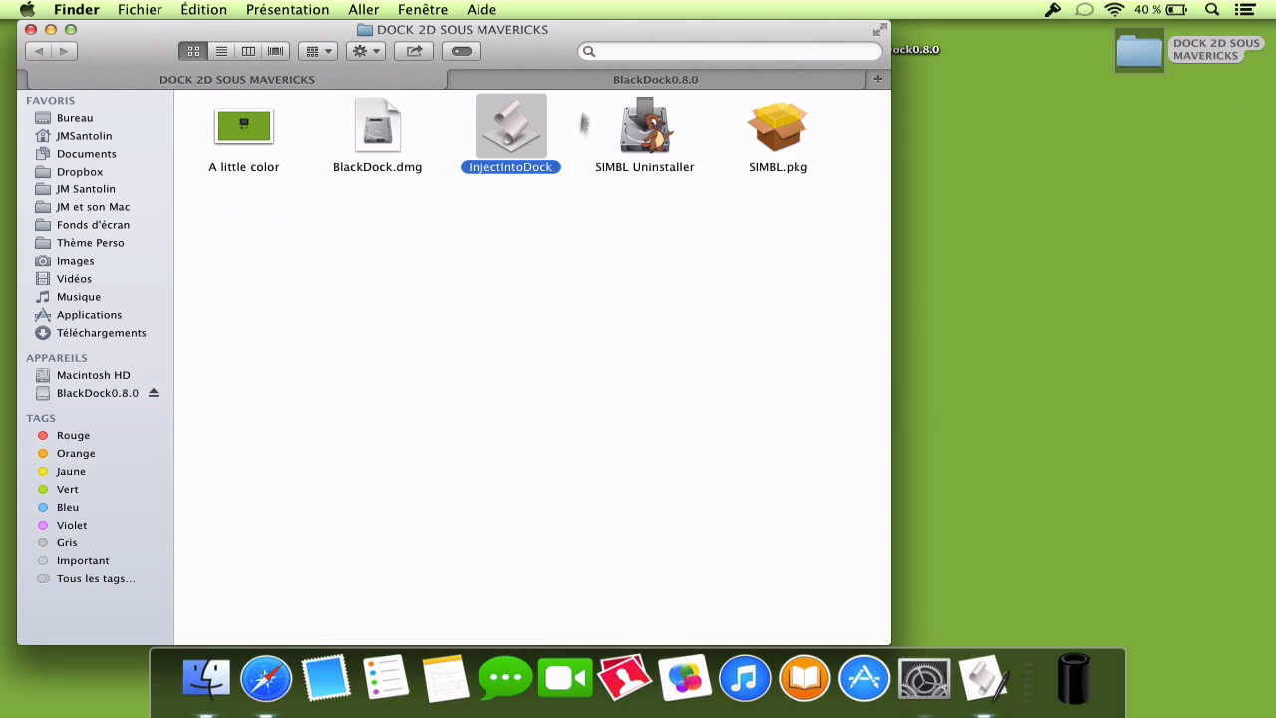
# Move the DOCK 2D SOUS MAVERICKS Finder window back to the middle of the screen, clear its file selection, and close it.
pyautogui.moveTo(567, 34); pyautogui.dragTo(752, 16)
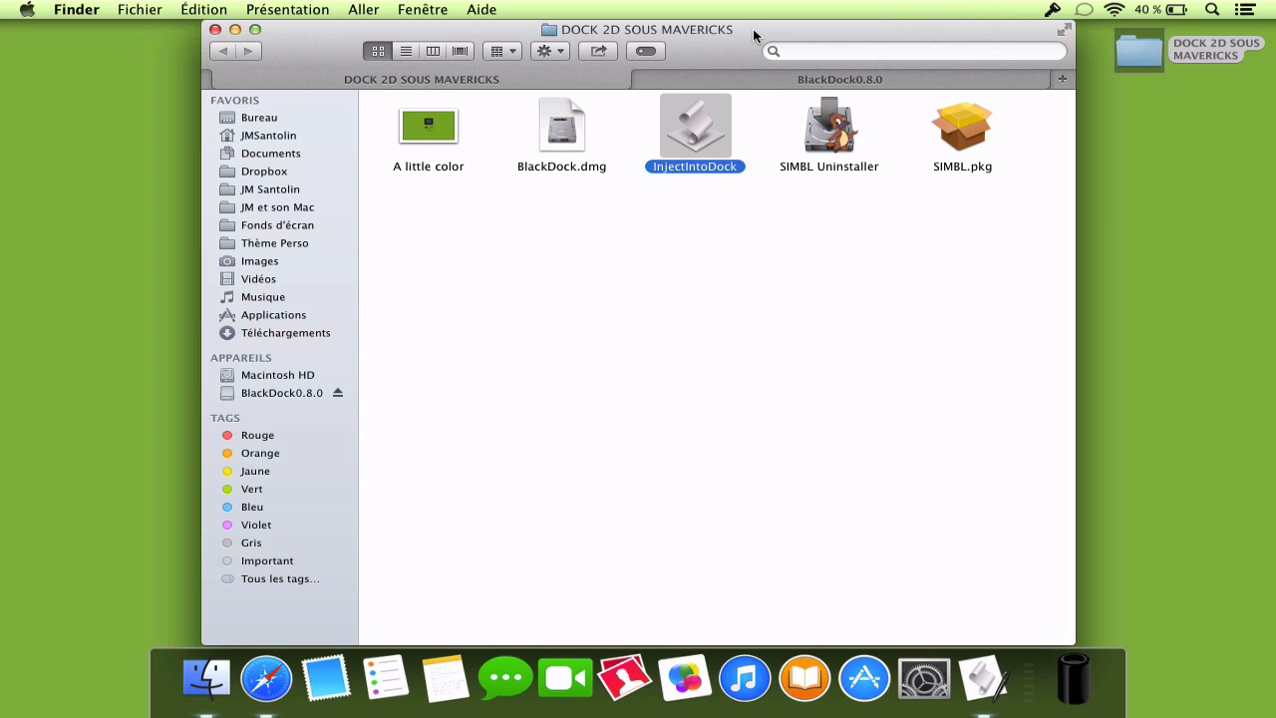
pyautogui.click(779, 290)
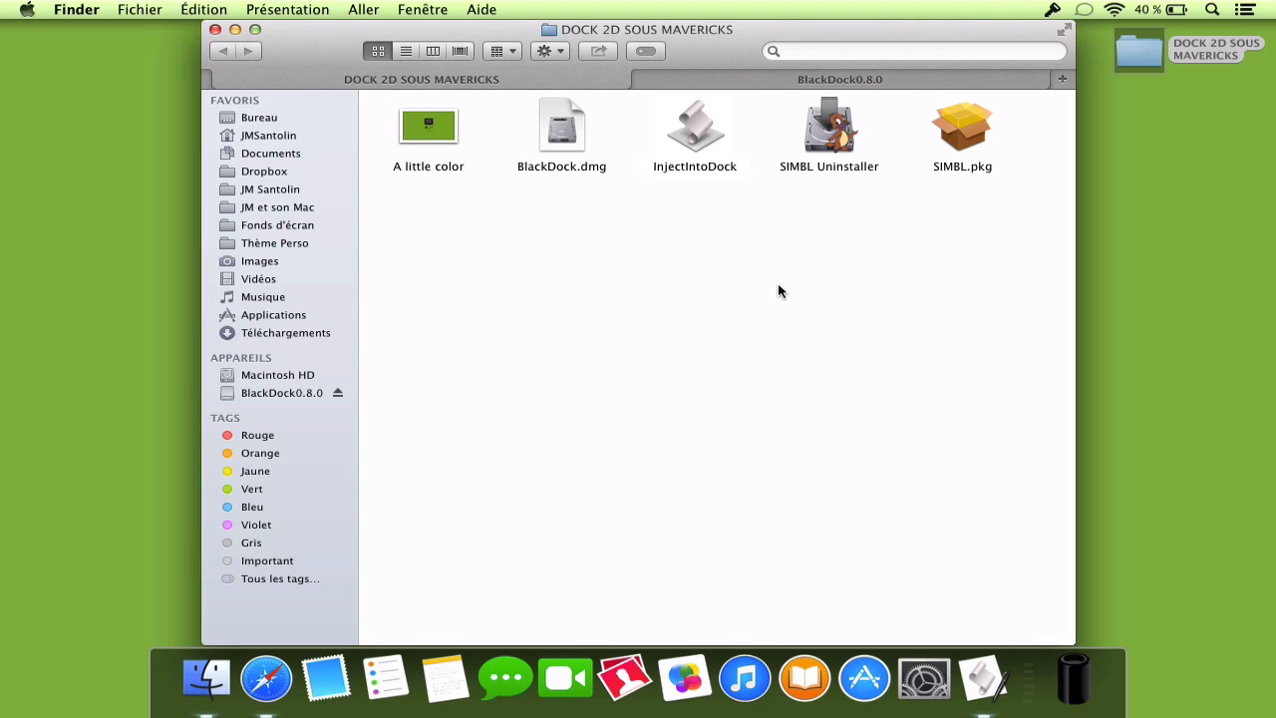
pyautogui.moveTo(412, 267); pyautogui.dragTo(709, 395)
pyautogui.click(216, 30)
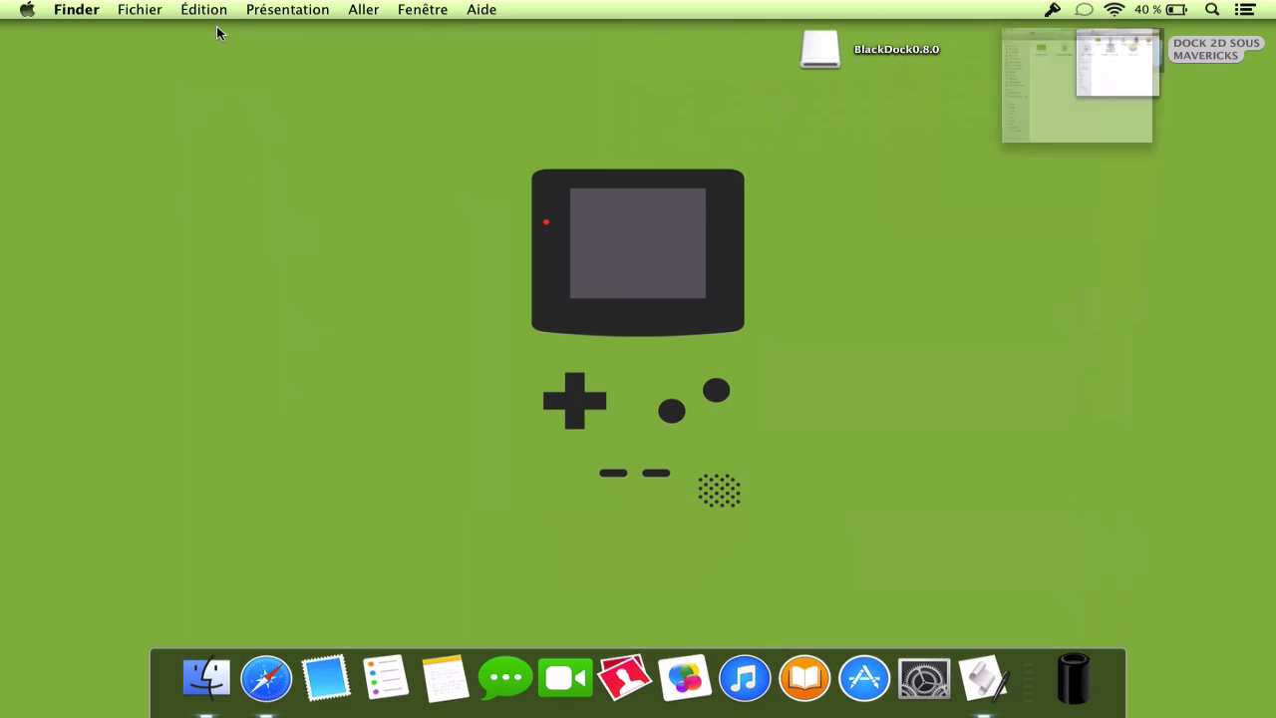